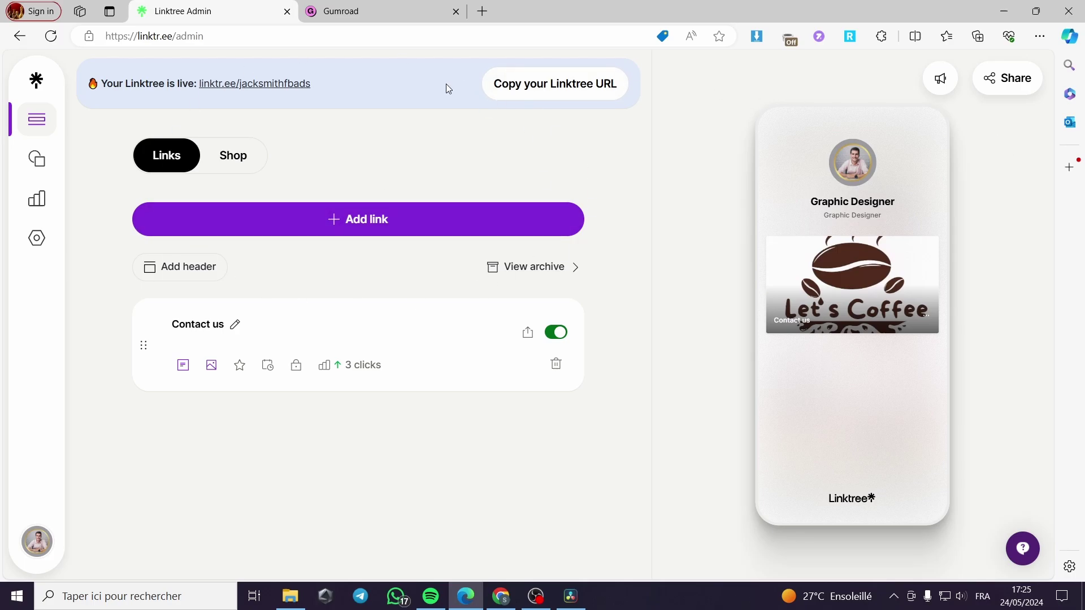
- Switch to the Gumroad marketplace tab and look over its home page
left_click(366, 13)
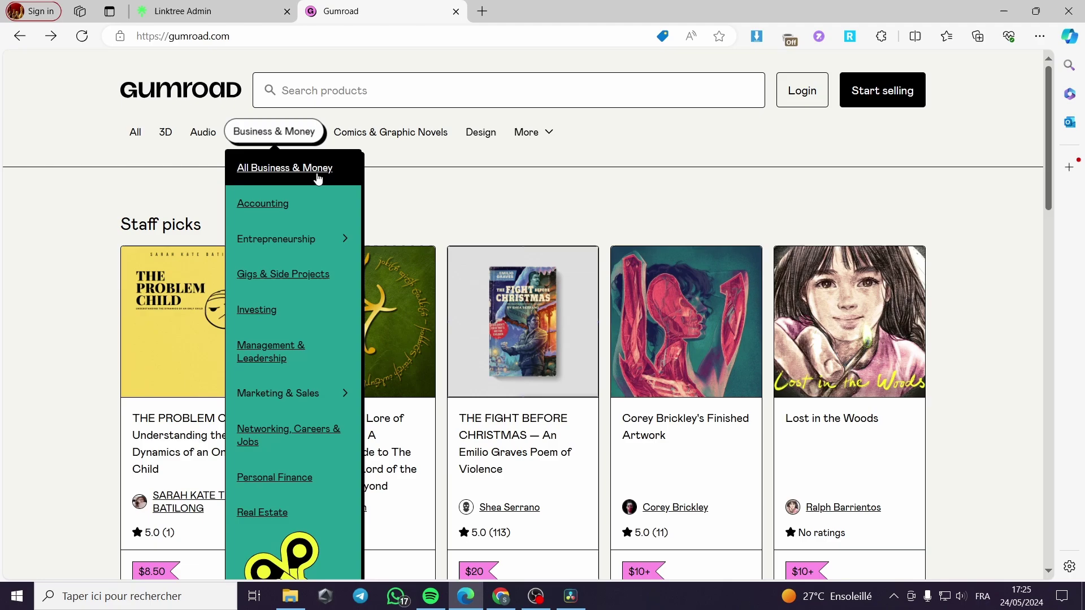
mouse_move(158, 141)
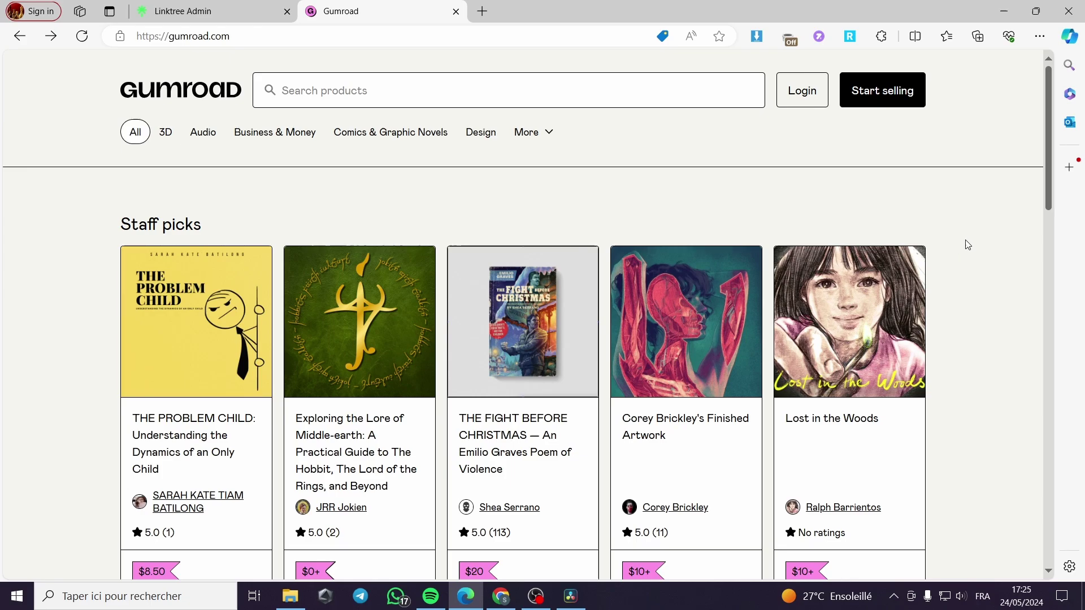
scroll(967, 239, "down", 4)
scroll(961, 238, "up", 4)
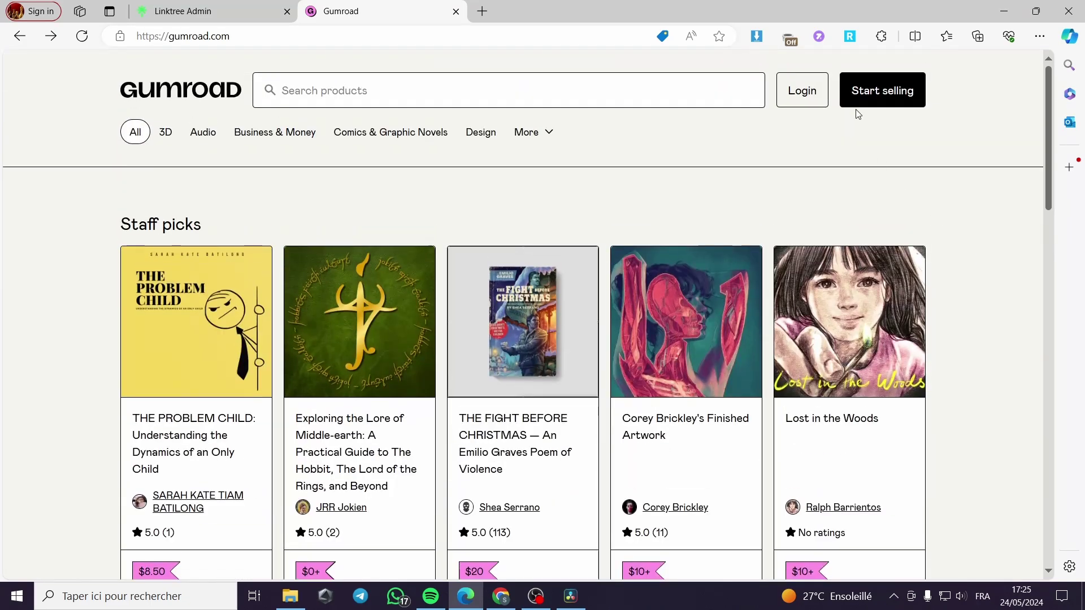
- Open Start selling and scroll through the Sell anything and Gumroad Way sections
left_click(889, 93)
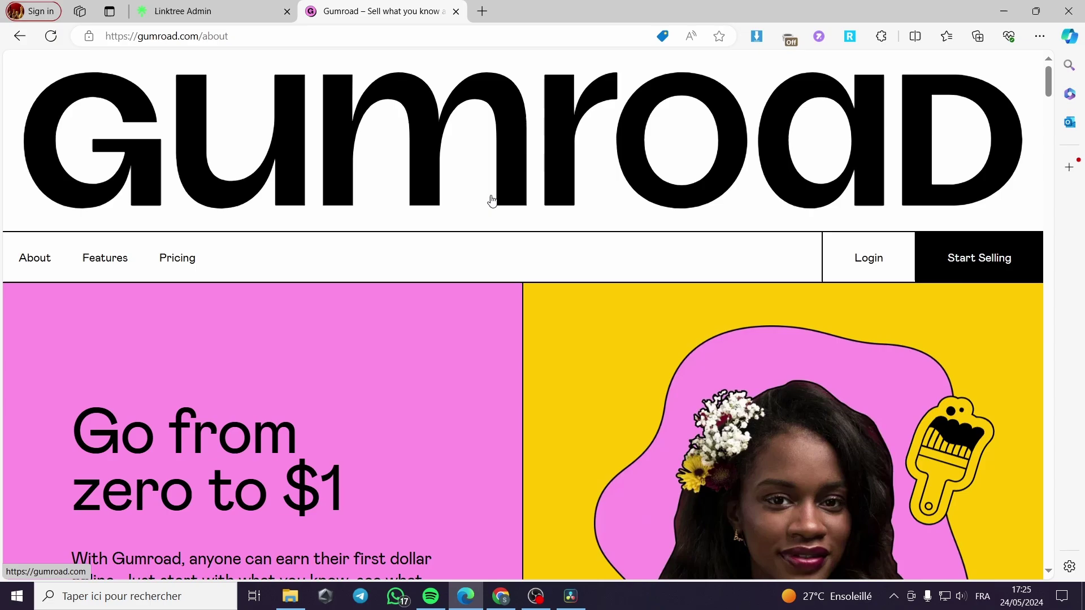
scroll(500, 197, "down", 2)
scroll(499, 192, "down", 15)
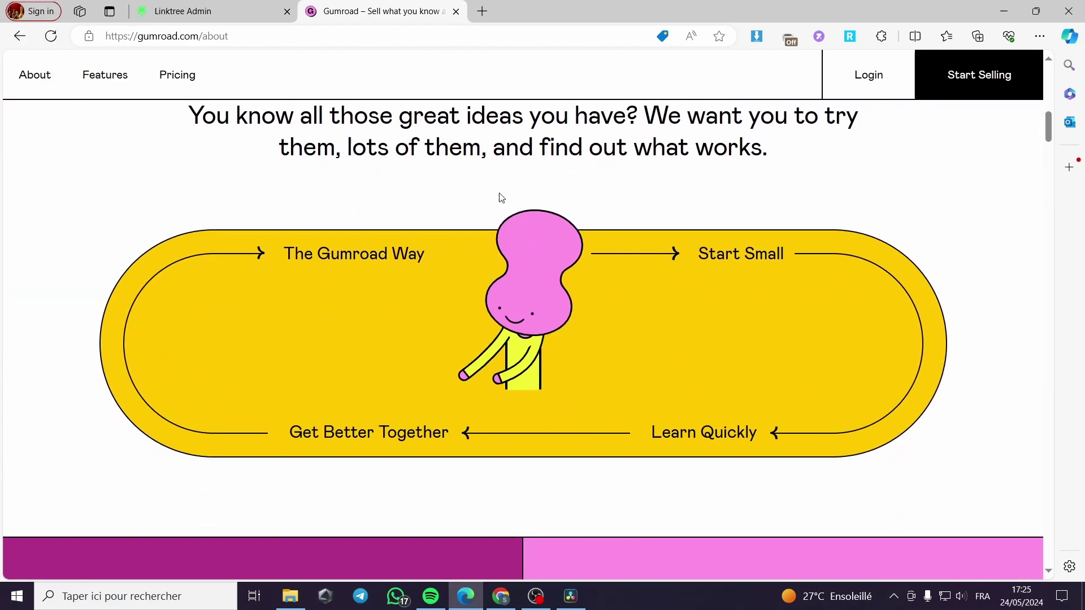
scroll(611, 202, "down", 10)
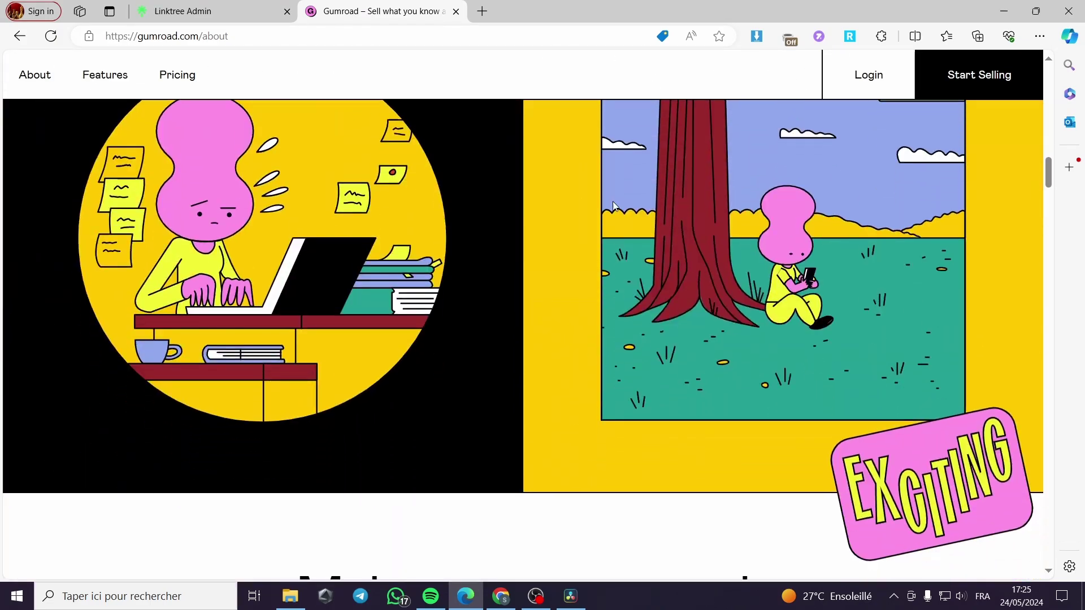
scroll(613, 201, "down", 10)
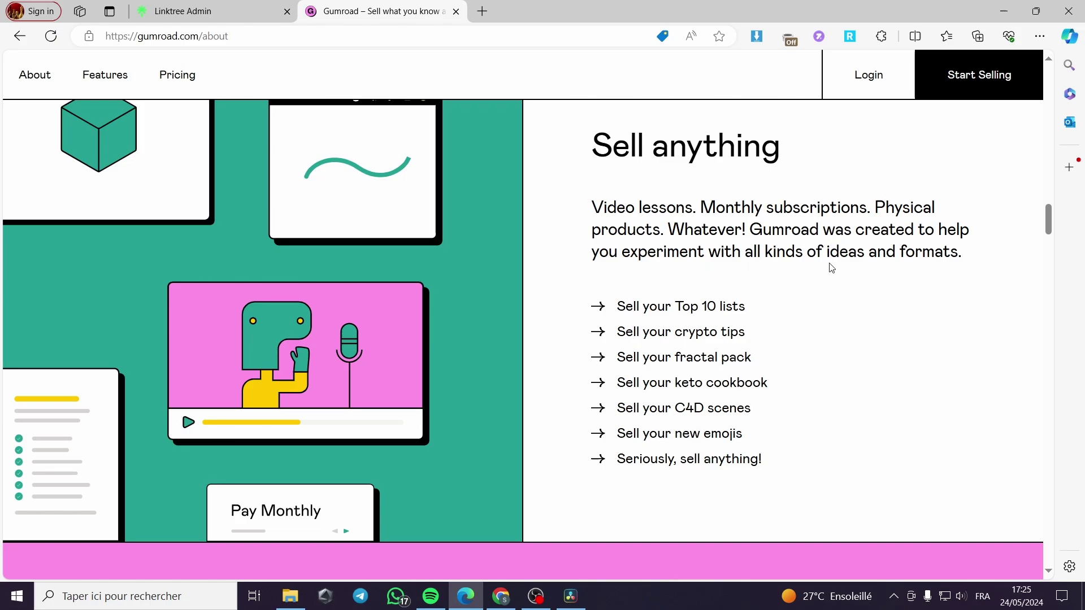
scroll(969, 162, "up", 10)
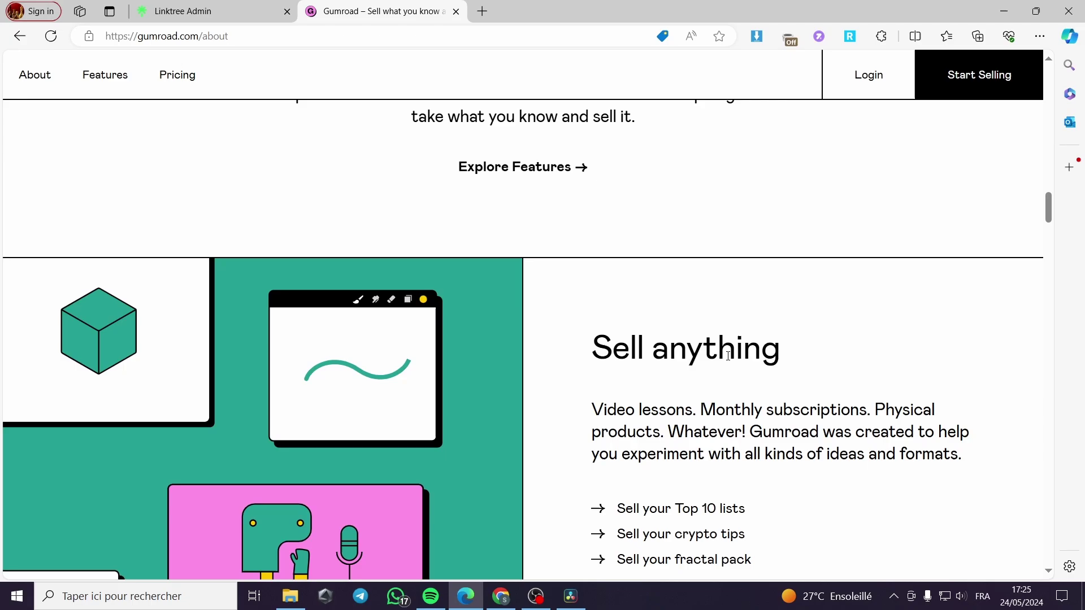
scroll(760, 344, "up", 5)
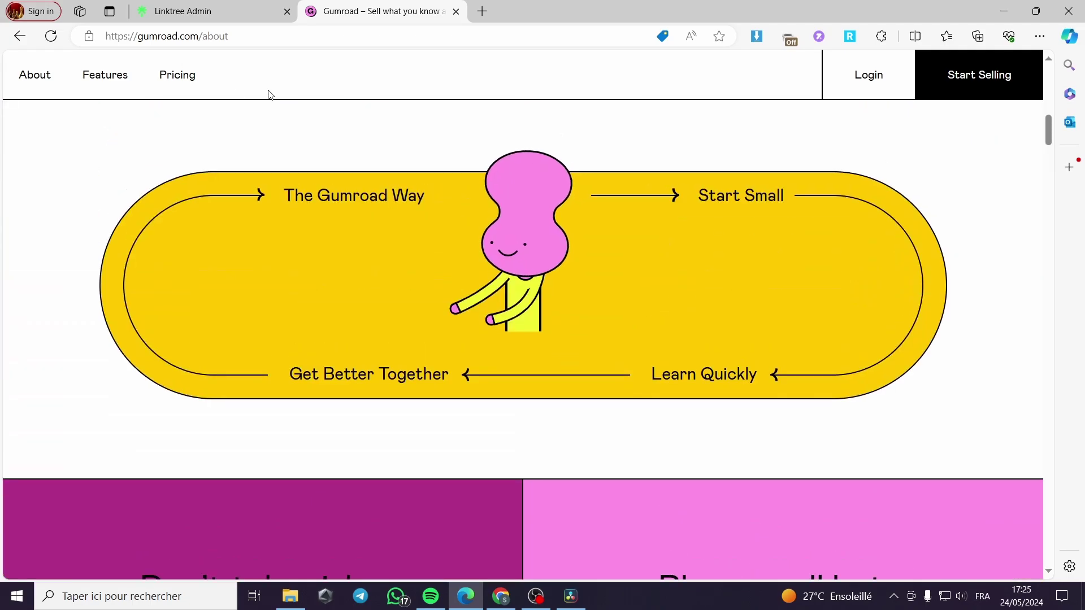
- Go to the seller sign-up form from Start Selling
left_click(986, 84)
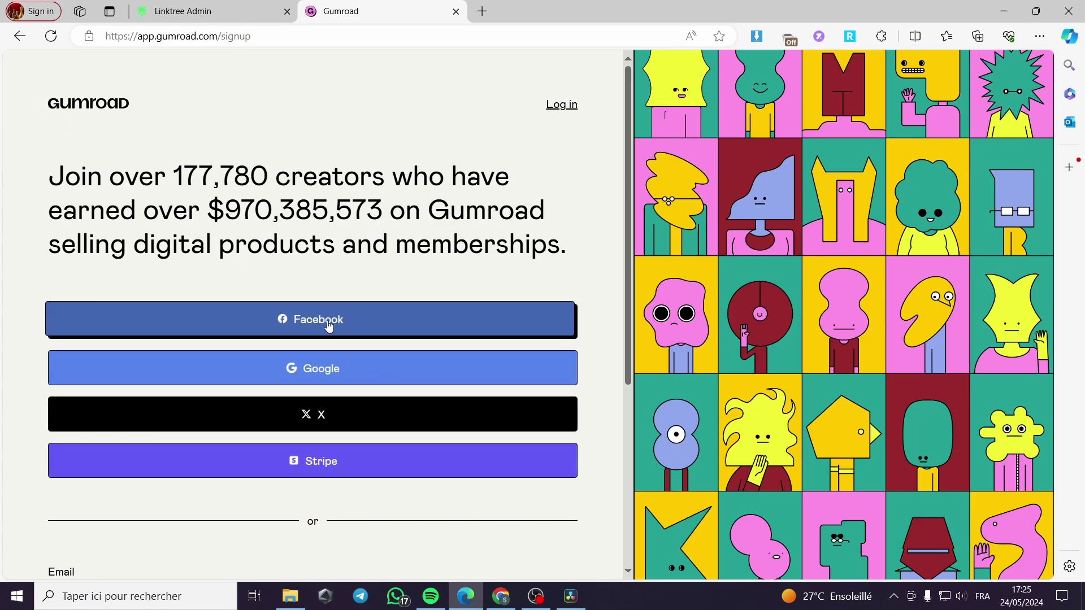
scroll(349, 466, "down", 4)
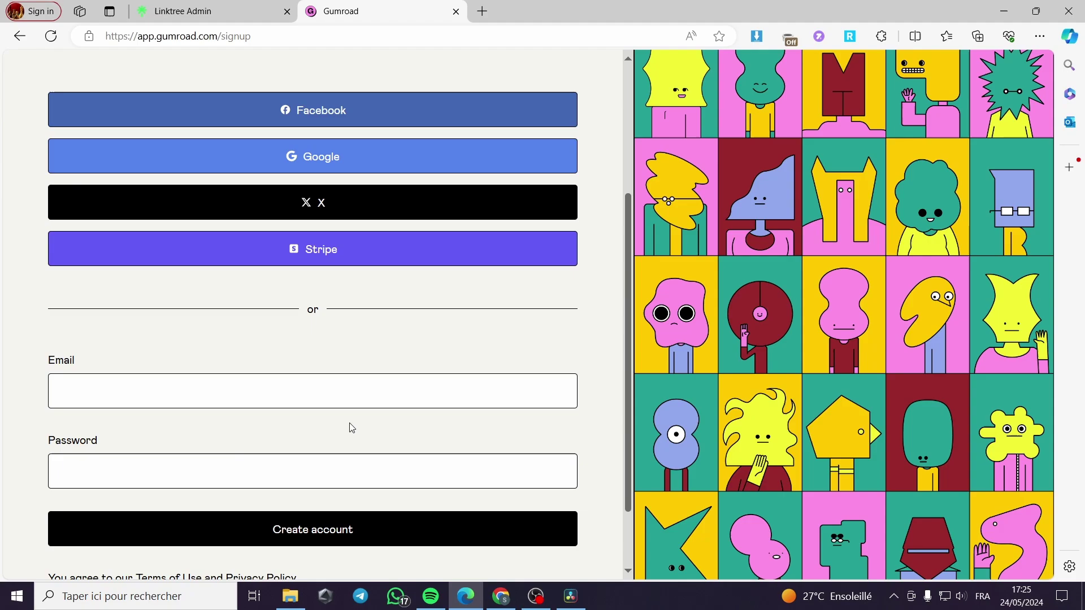
left_click(319, 393)
scroll(317, 419, "up", 1)
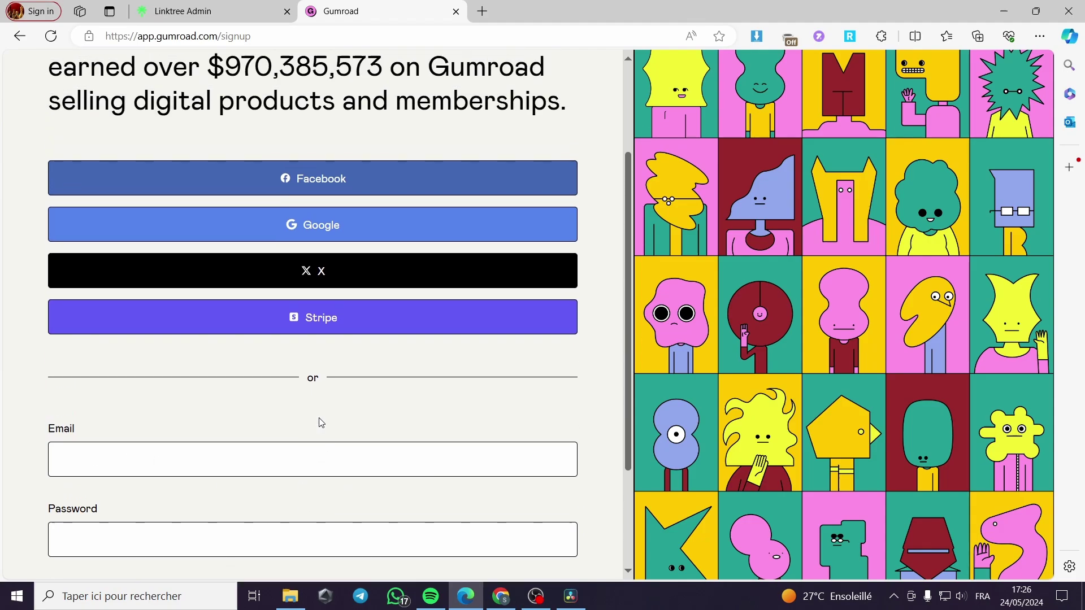
- Sign in with a Google account, allow access, and paste the emailed authentication token
left_click(346, 225)
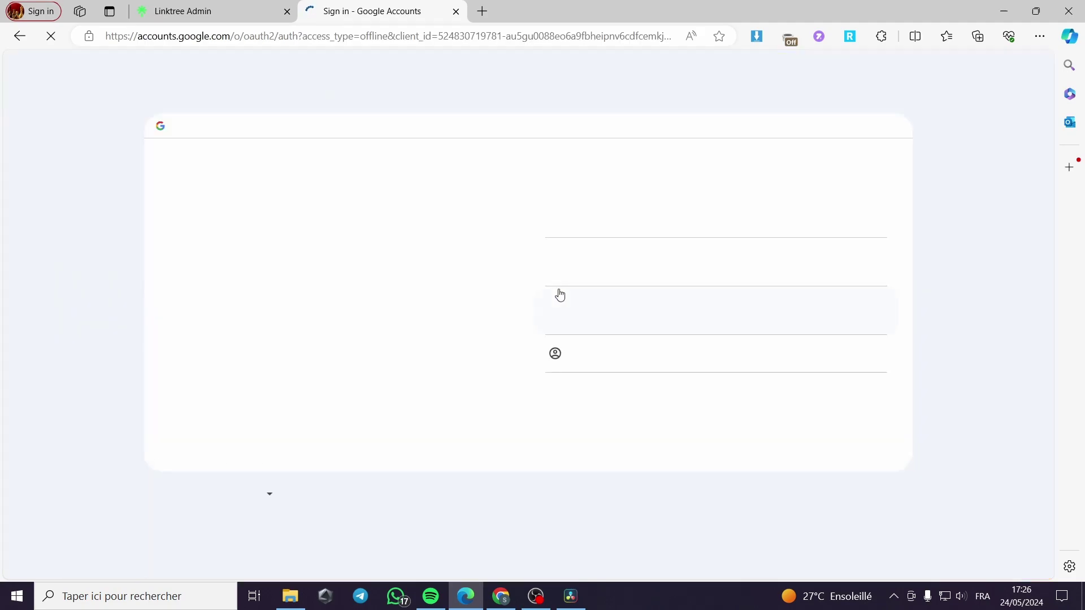
left_click(639, 219)
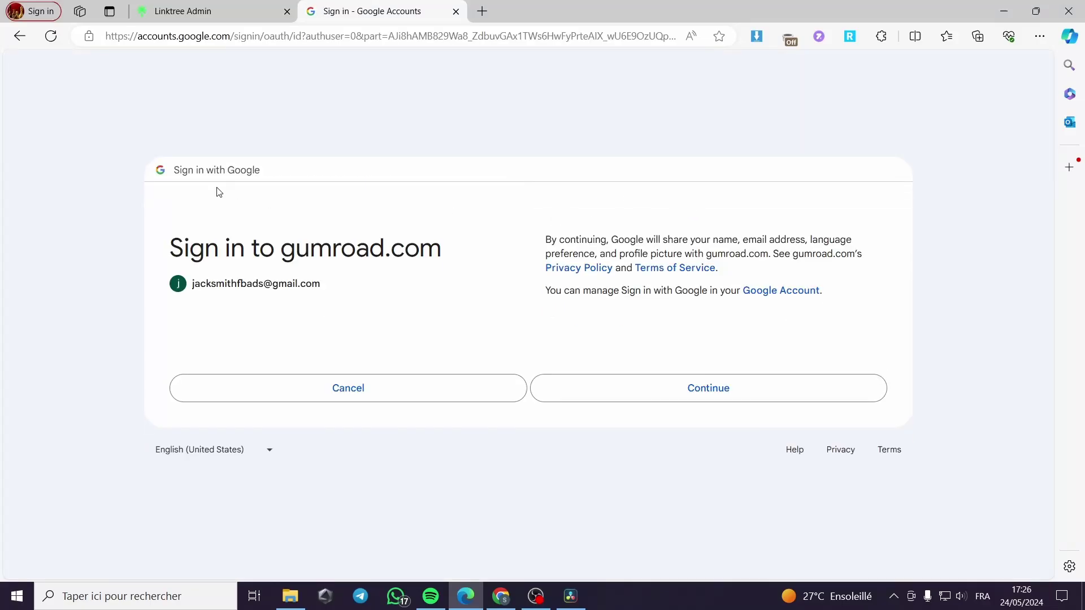
left_click(749, 394)
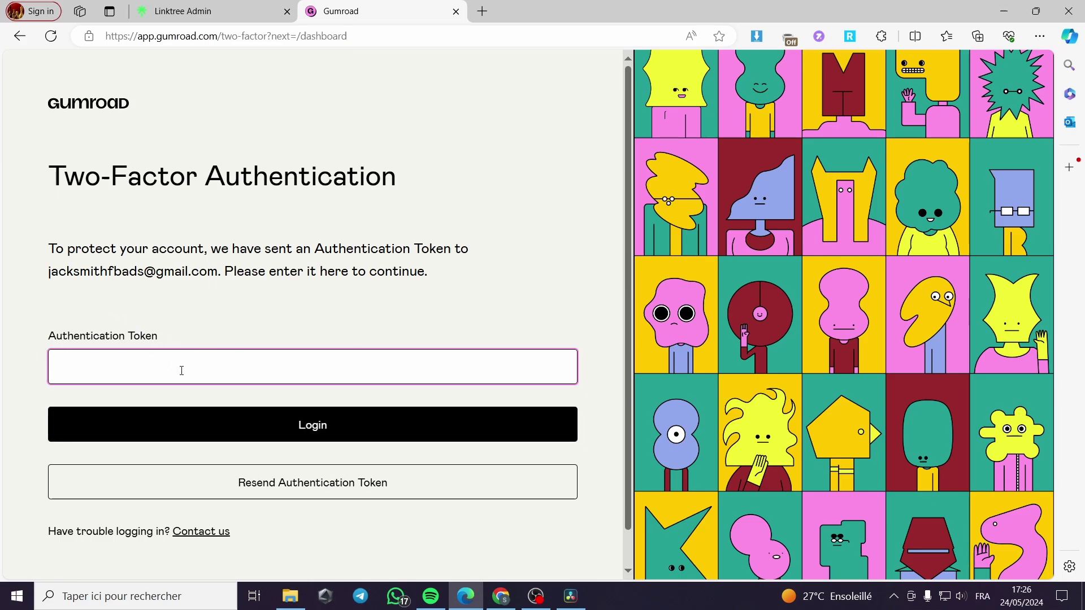
key("ctrl+v")
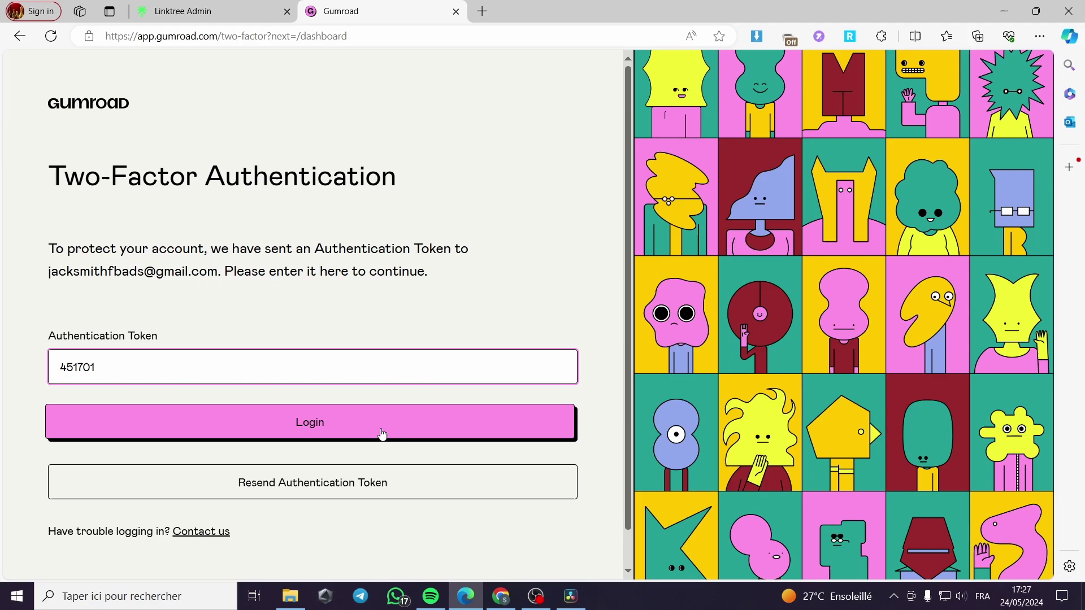
- Log in with the verification token and dismiss the abandoned-cart workflows announcement
left_click(327, 422)
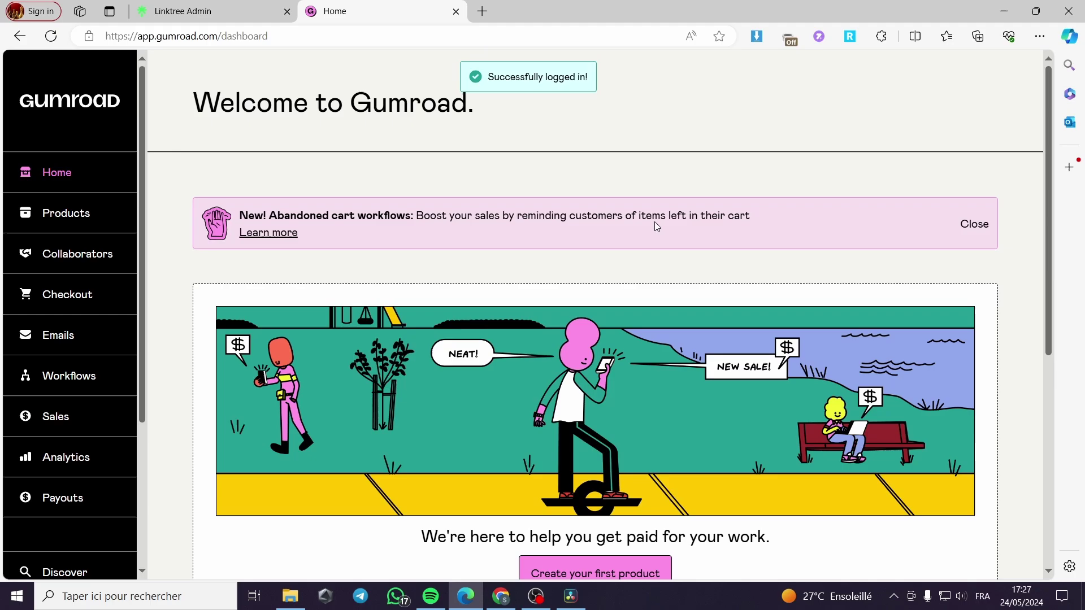
scroll(785, 274, "down", 5)
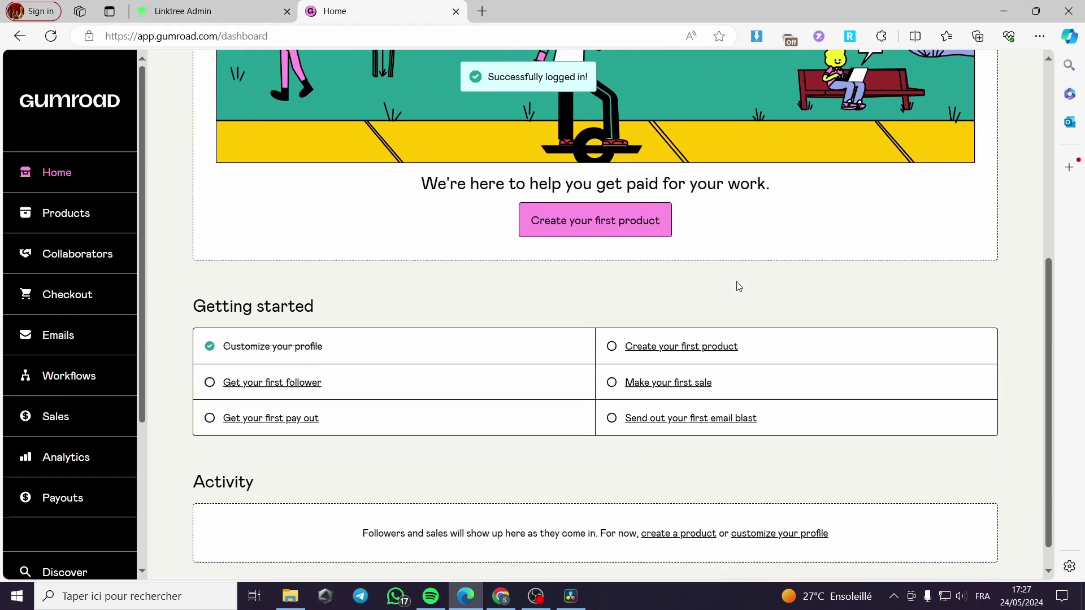
scroll(739, 286, "up", 6)
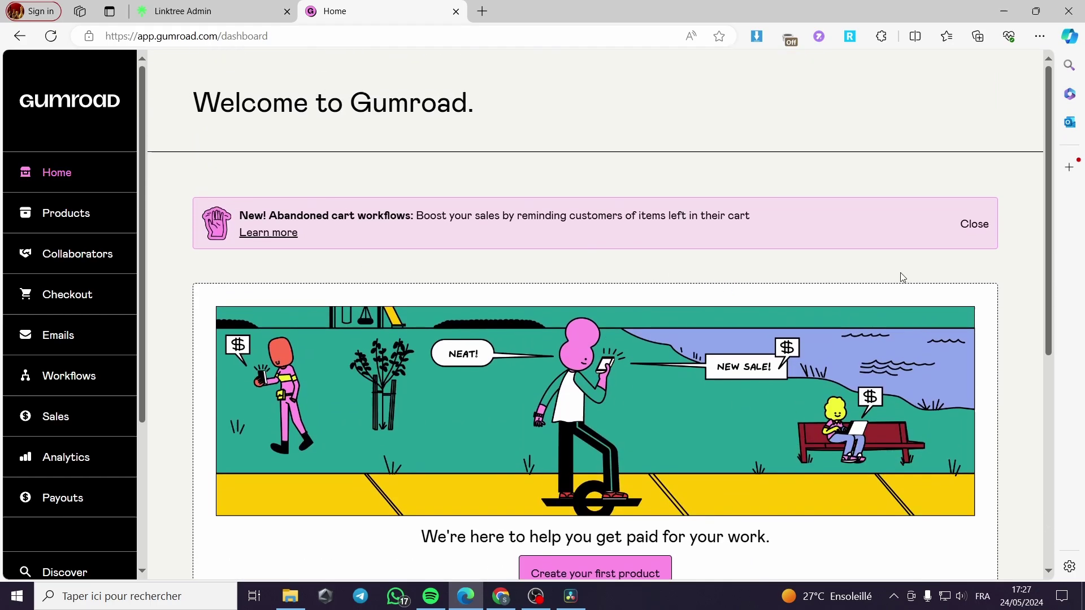
left_click(973, 224)
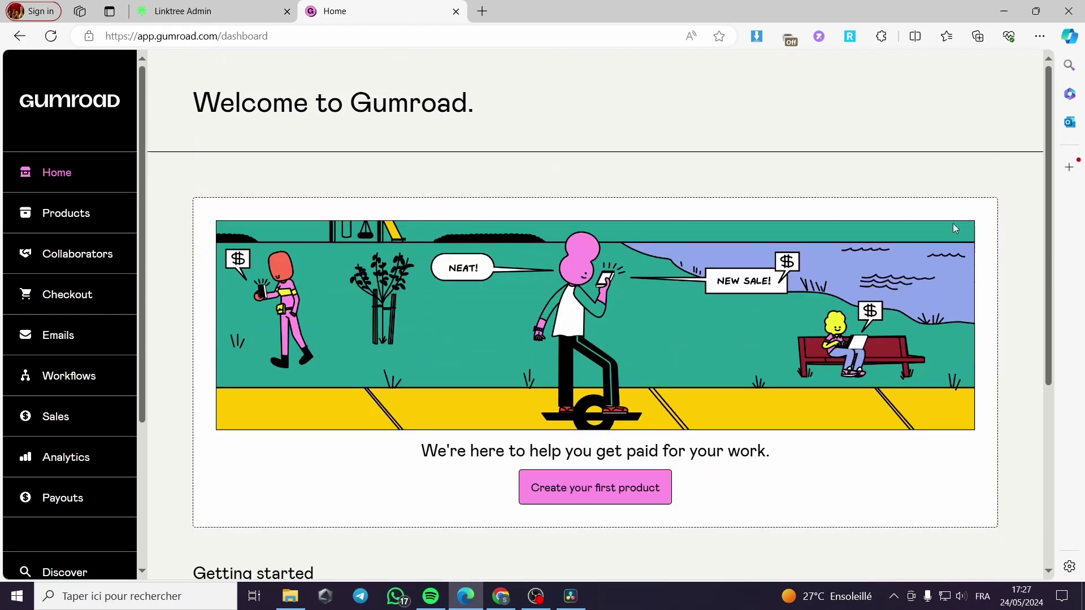
- Browse the Products page's Collabs and Affiliated tabs, then return to All products
left_click(59, 221)
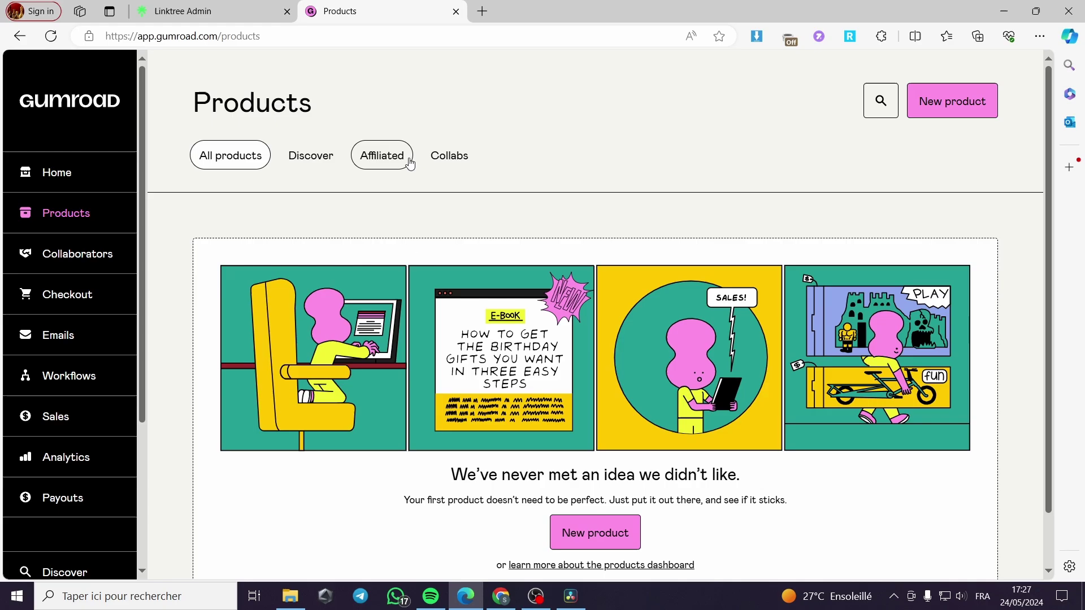
left_click(446, 165)
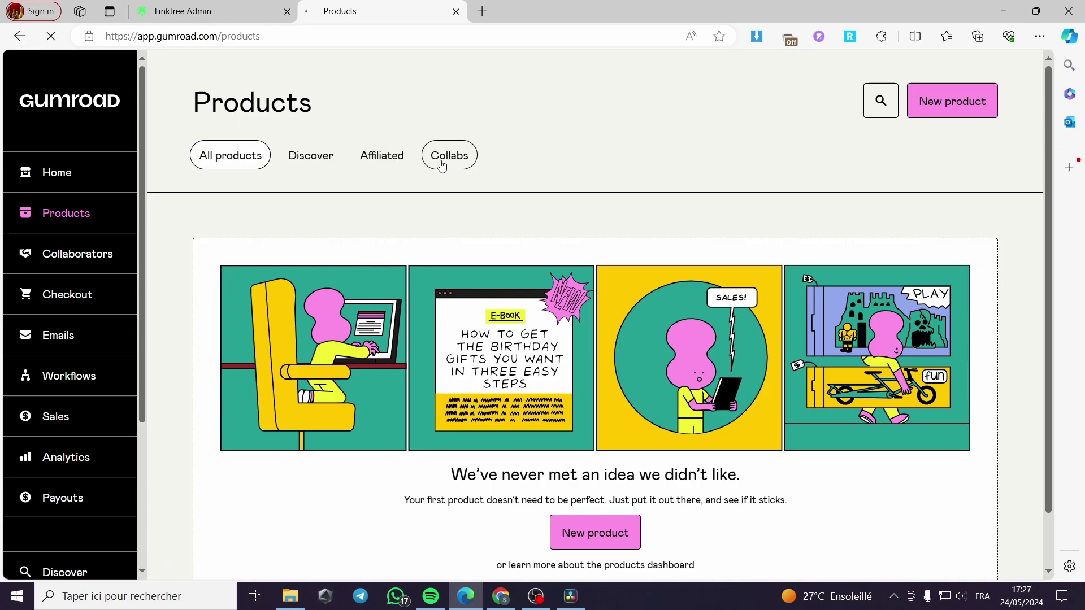
scroll(566, 339, "down", 1)
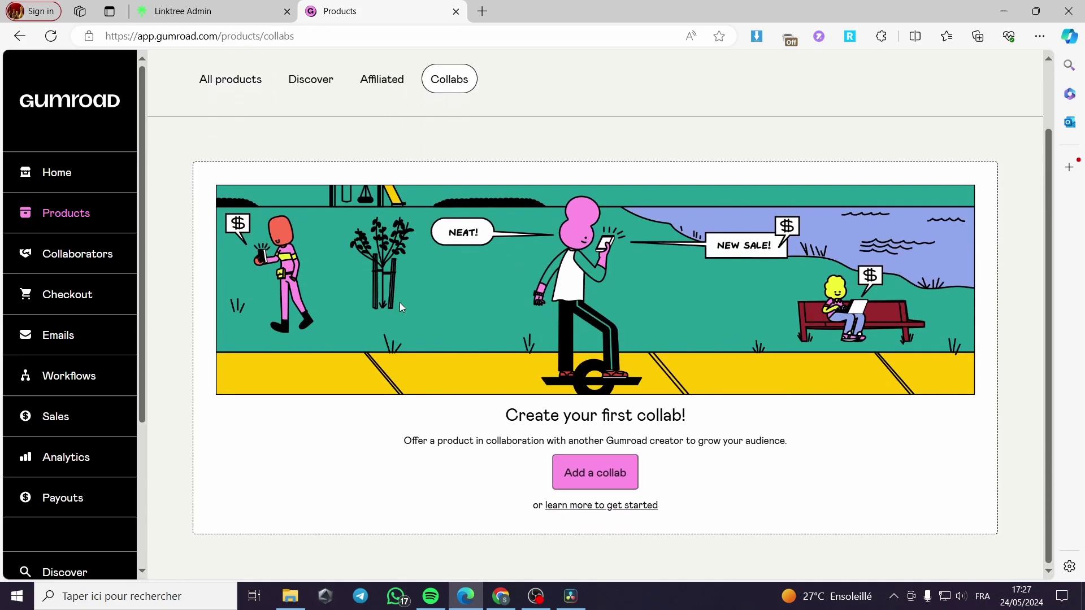
left_click(382, 79)
scroll(697, 522, "down", 1)
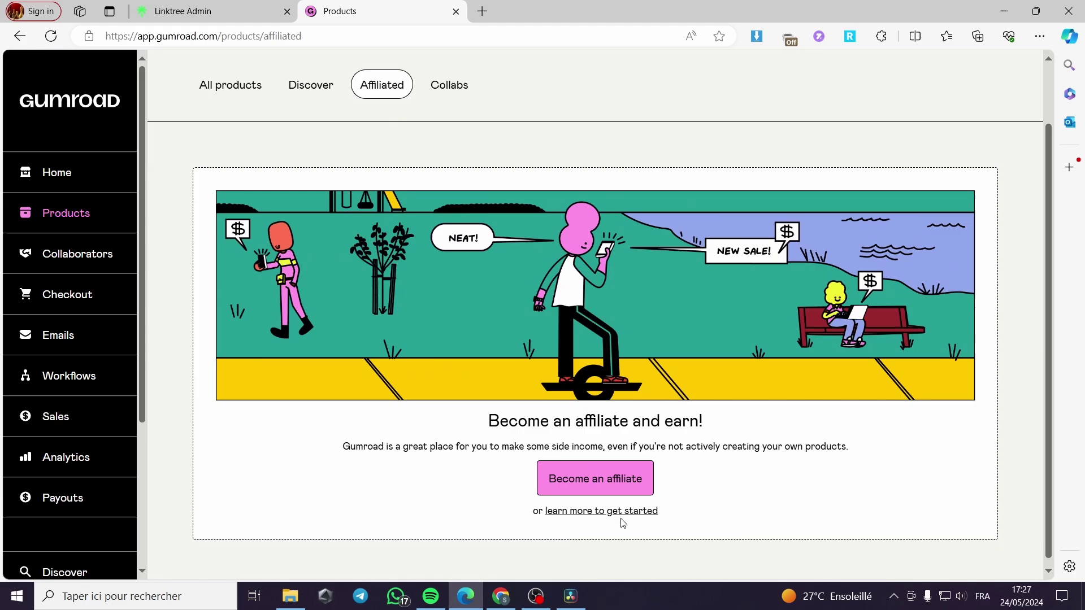
left_click(251, 83)
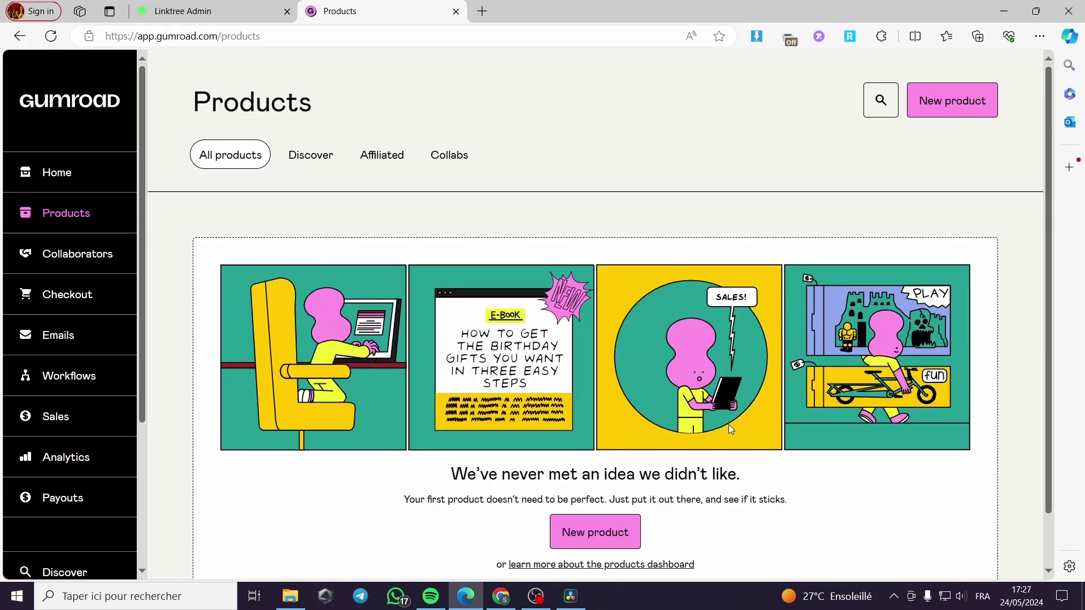
scroll(728, 425, "down", 1)
- Start a new product named 'Digital templates'
left_click(595, 473)
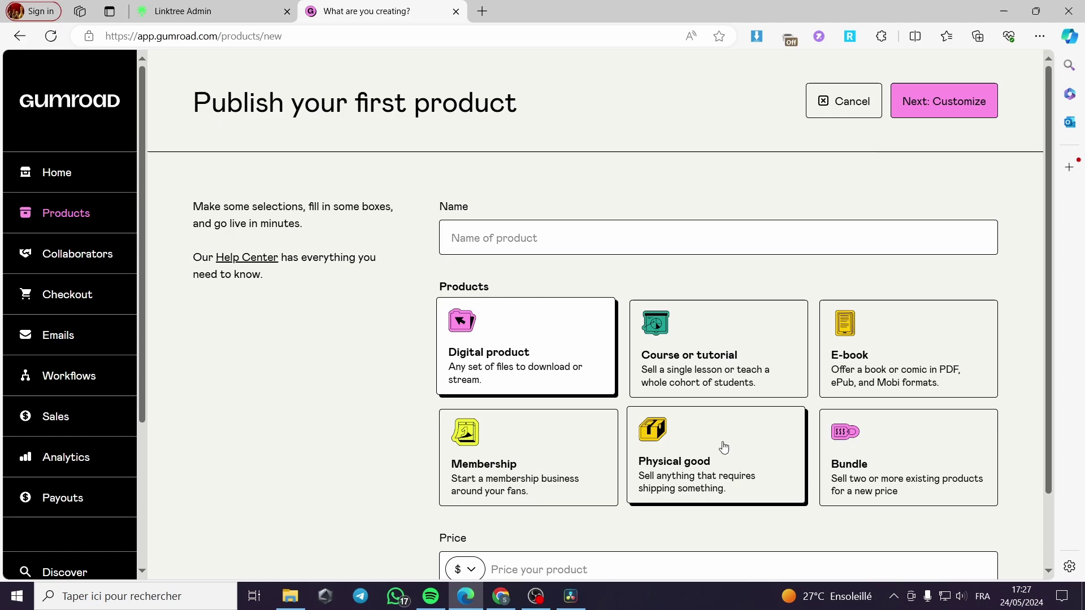
scroll(921, 465, "down", 2)
scroll(925, 376, "up", 2)
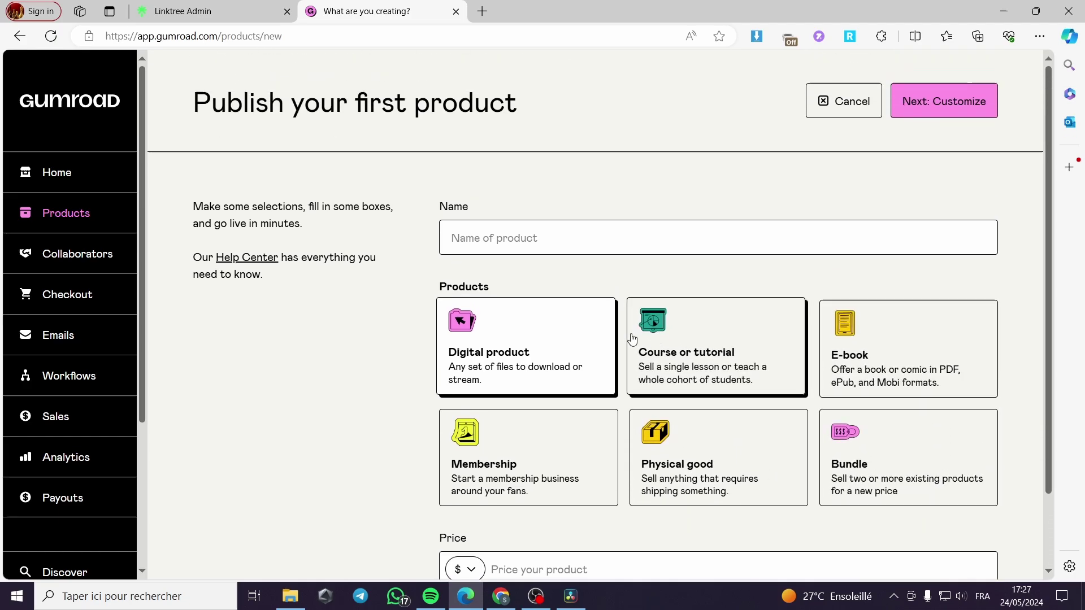
left_click(578, 243)
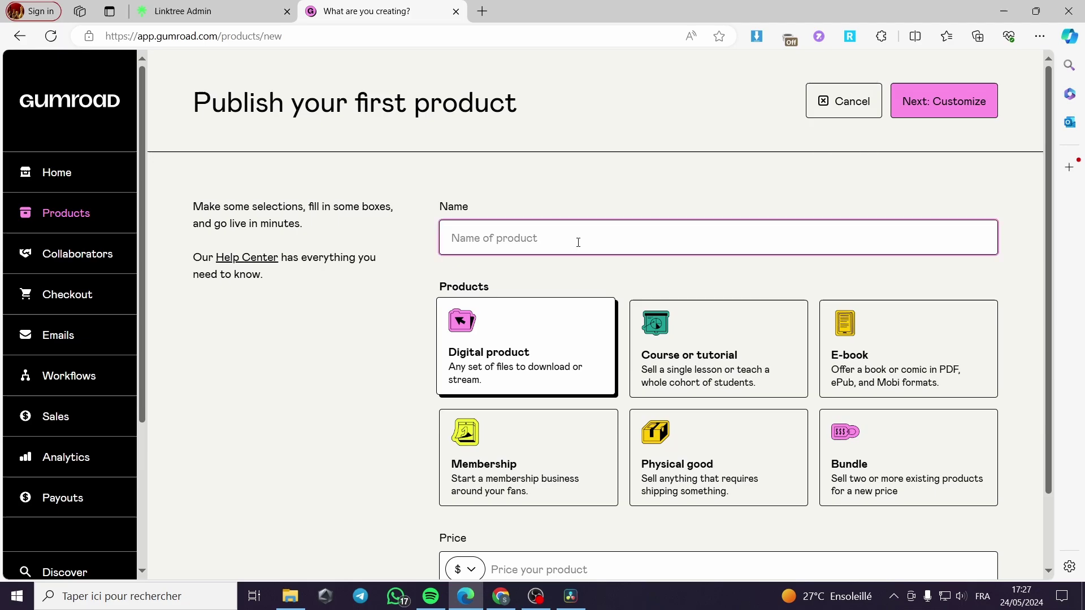
type("Digital")
key("ctrl+a")
key("BackSpace")
type("Digital temop")
key("BackSpace")
key("BackSpace")
type("plates")
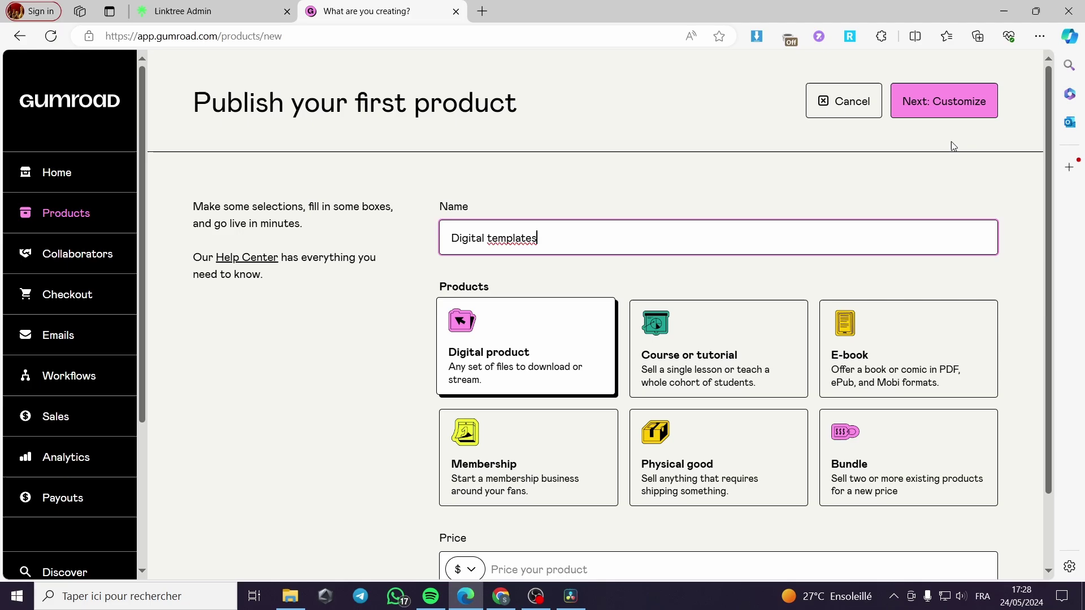
left_click(941, 114)
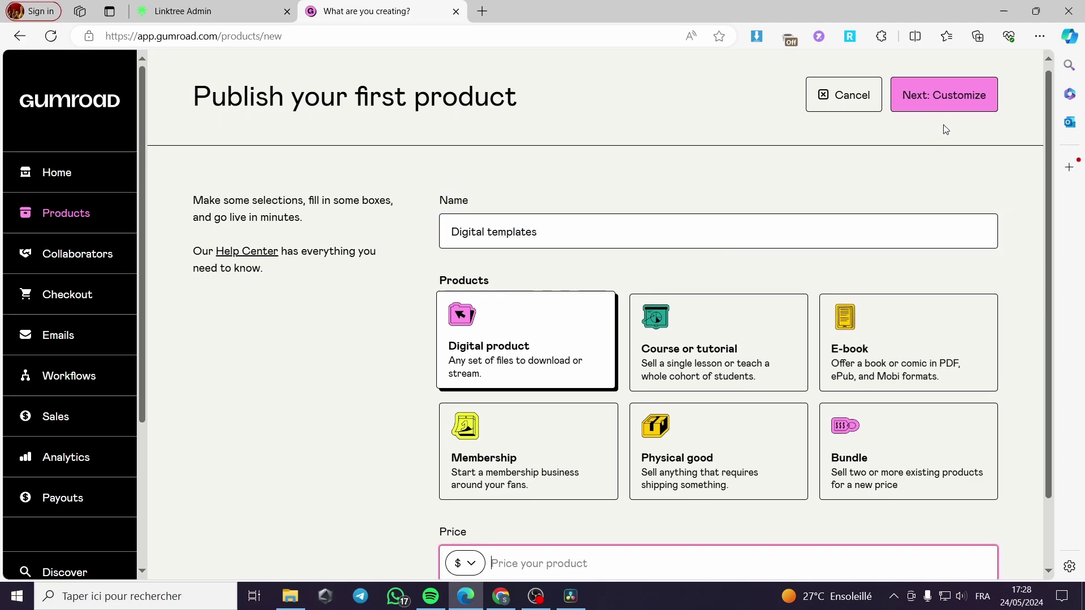
- Keep dollars as currency, set the price to 10, and create the product
scroll(791, 254, "down", 2)
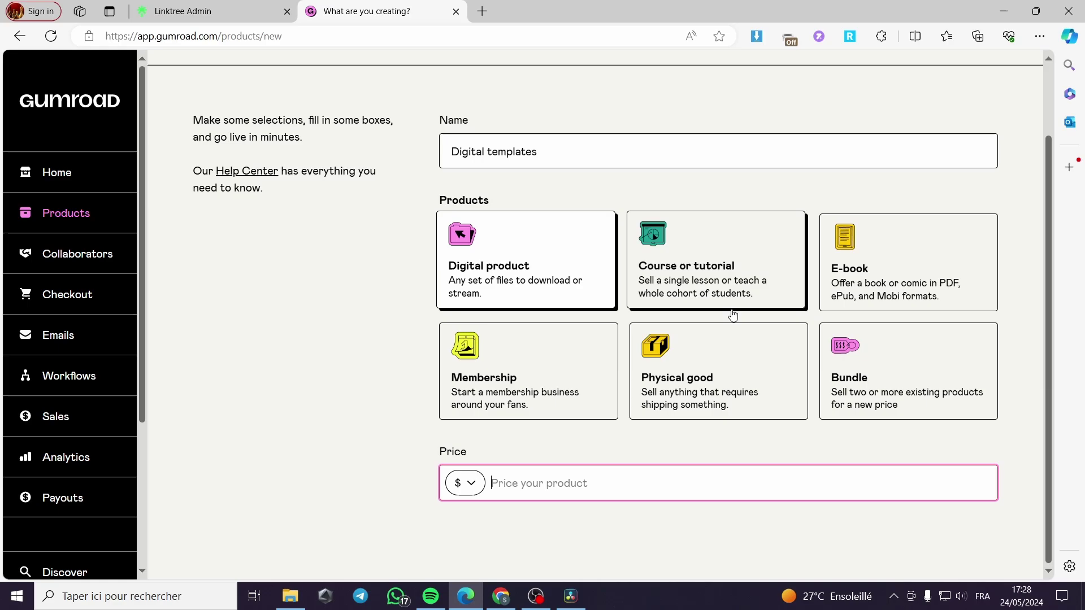
left_click(465, 483)
left_click(589, 490)
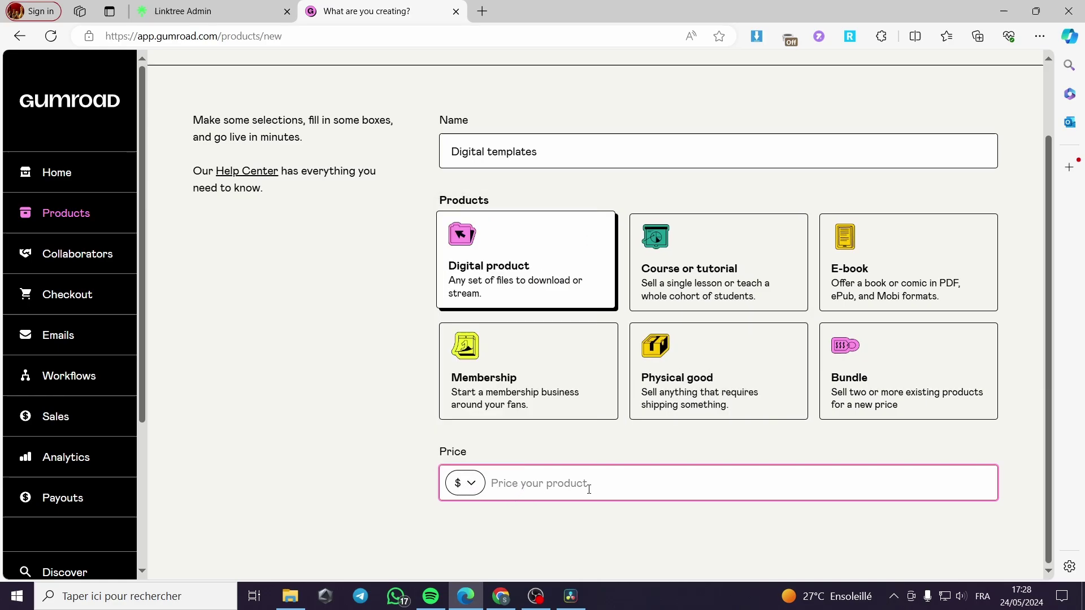
type("10")
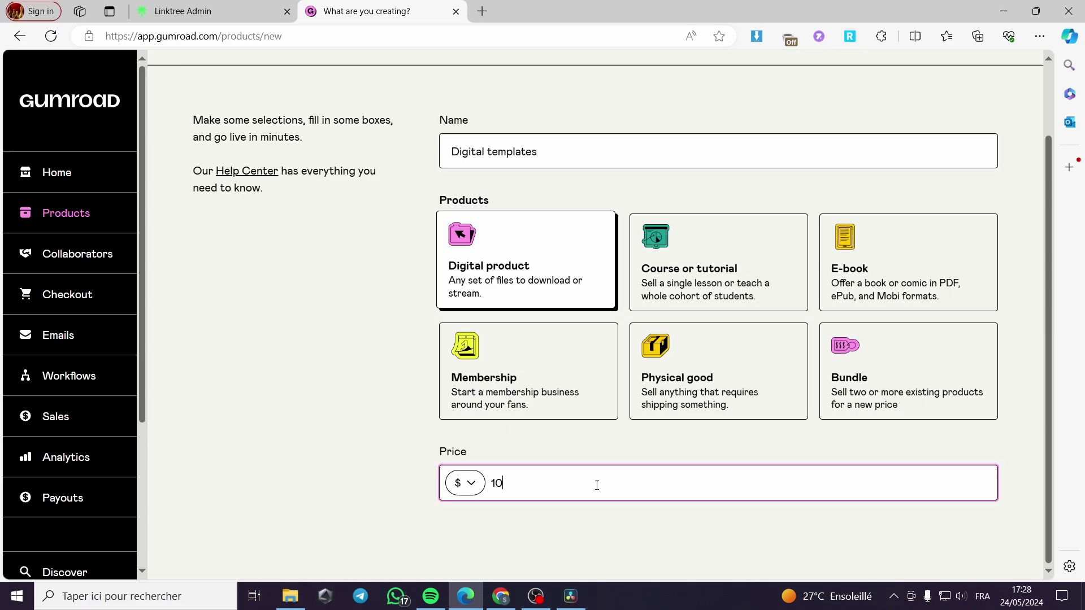
scroll(904, 271, "up", 2)
left_click(964, 102)
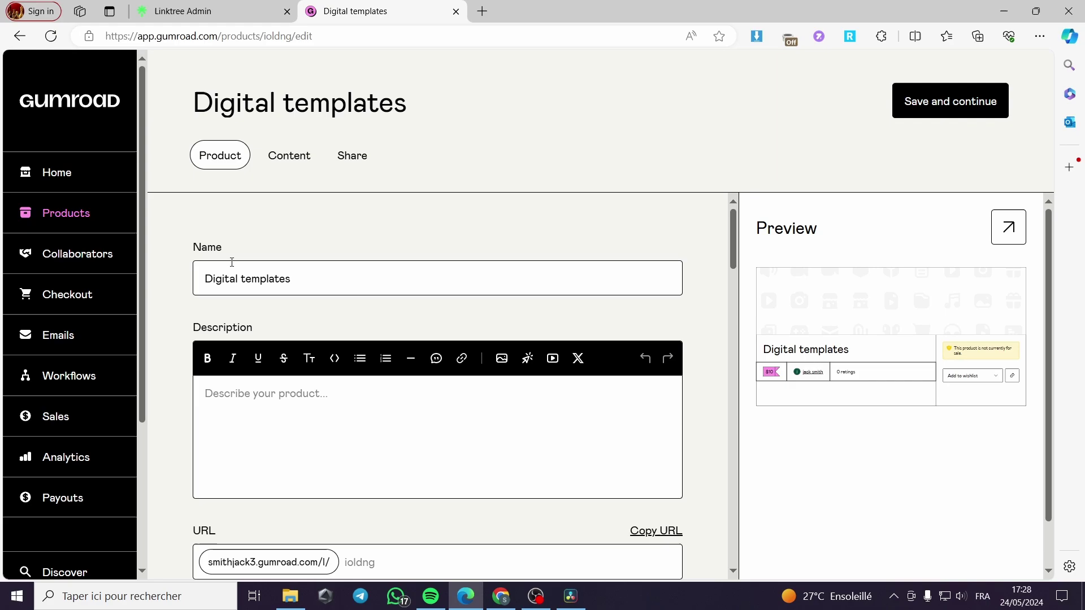
- Rename the product from 'Digital templates' to 'Canva template'
left_click(316, 280)
left_click_drag(310, 279, 199, 287)
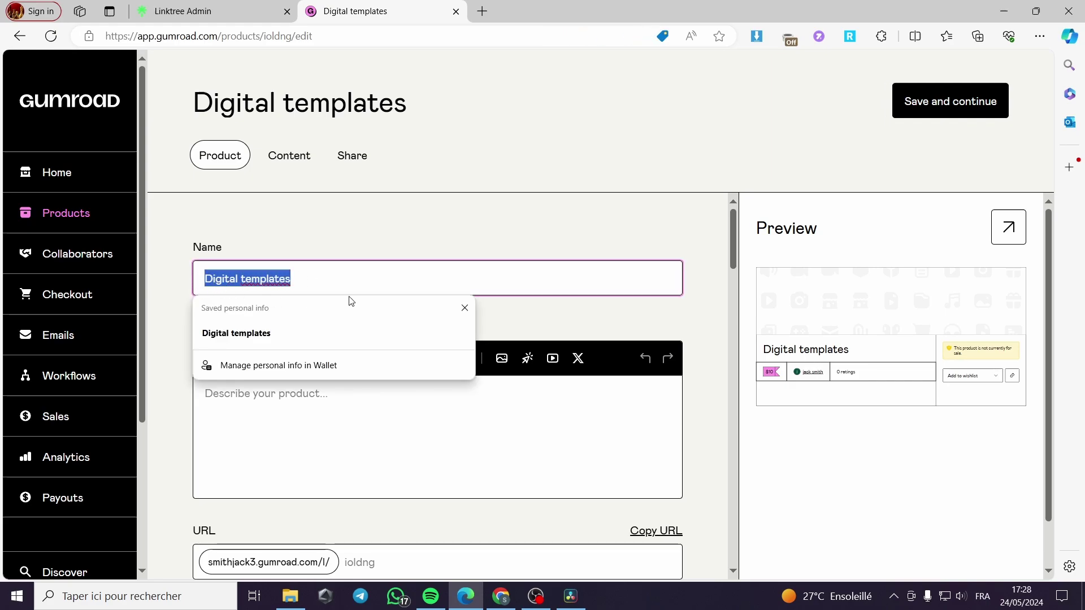
key("BackSpace")
type("Ca")
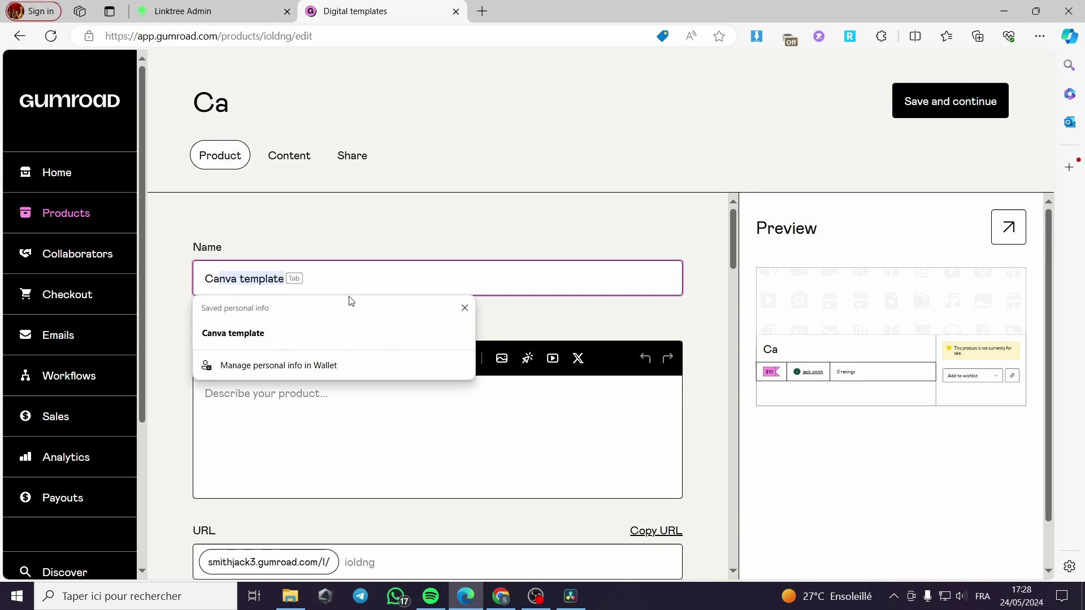
left_click(325, 329)
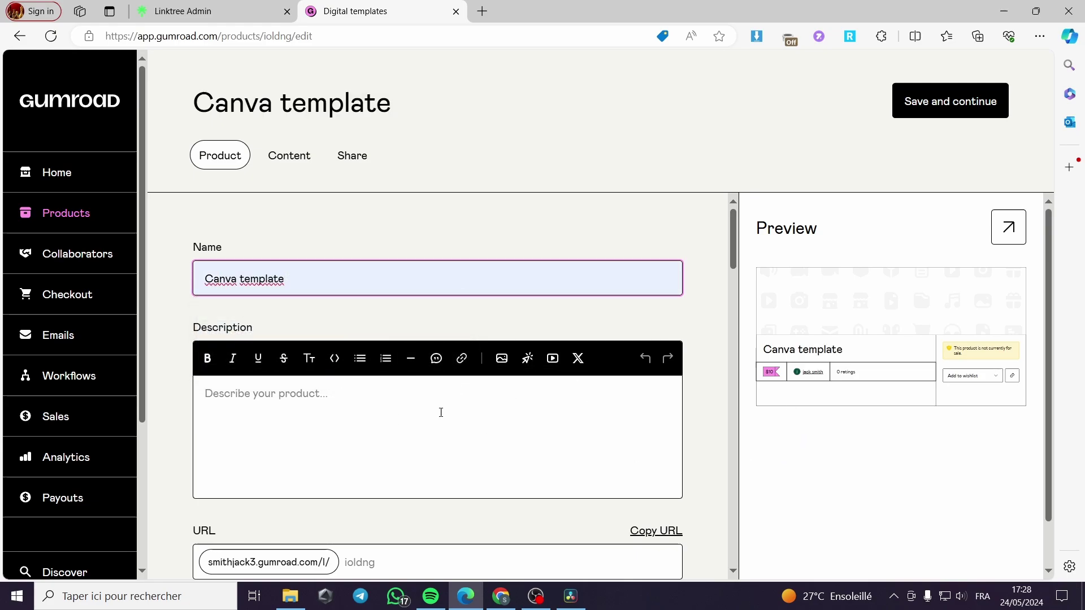
- Write the description 'Top 3 Canva template for high qualty content.'
left_click(298, 395)
left_click_drag(304, 278, 188, 292)
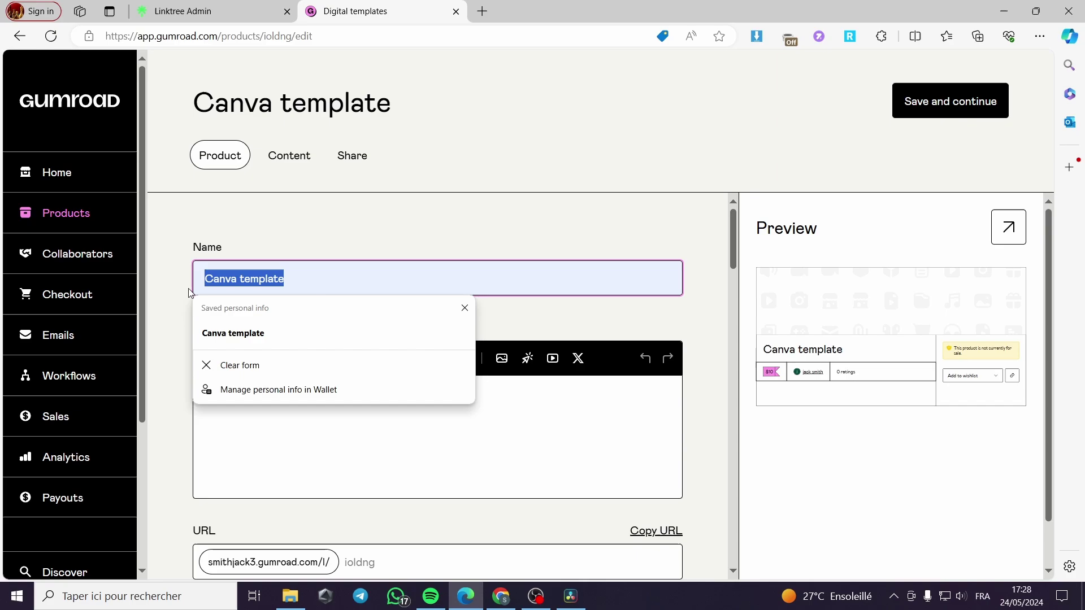
key("ctrl+c")
left_click(235, 433)
key("ctrl+v")
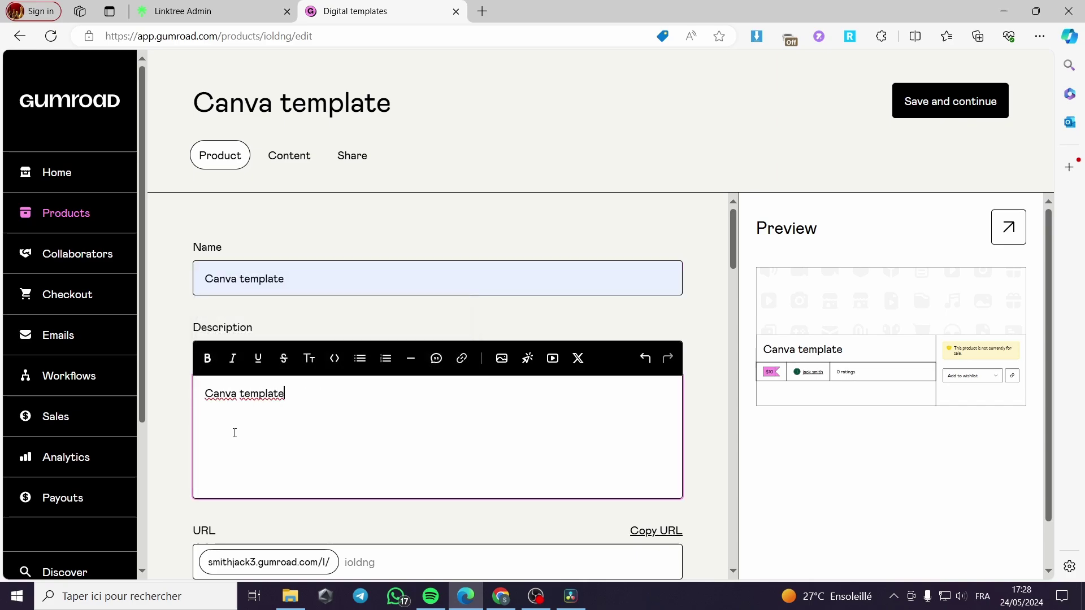
left_click(202, 395)
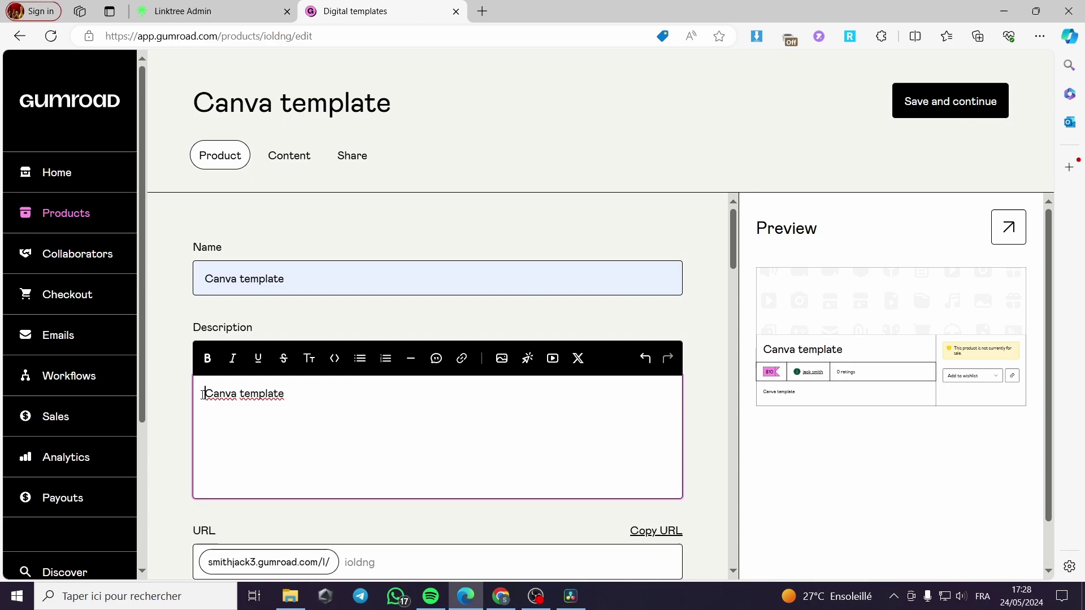
type("Top ")
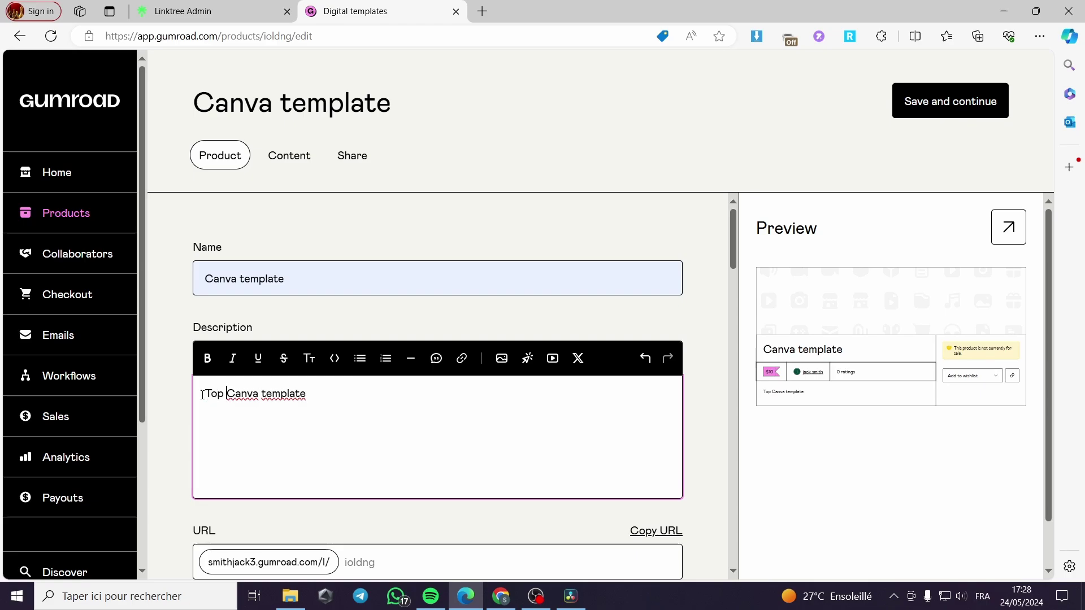
type("3")
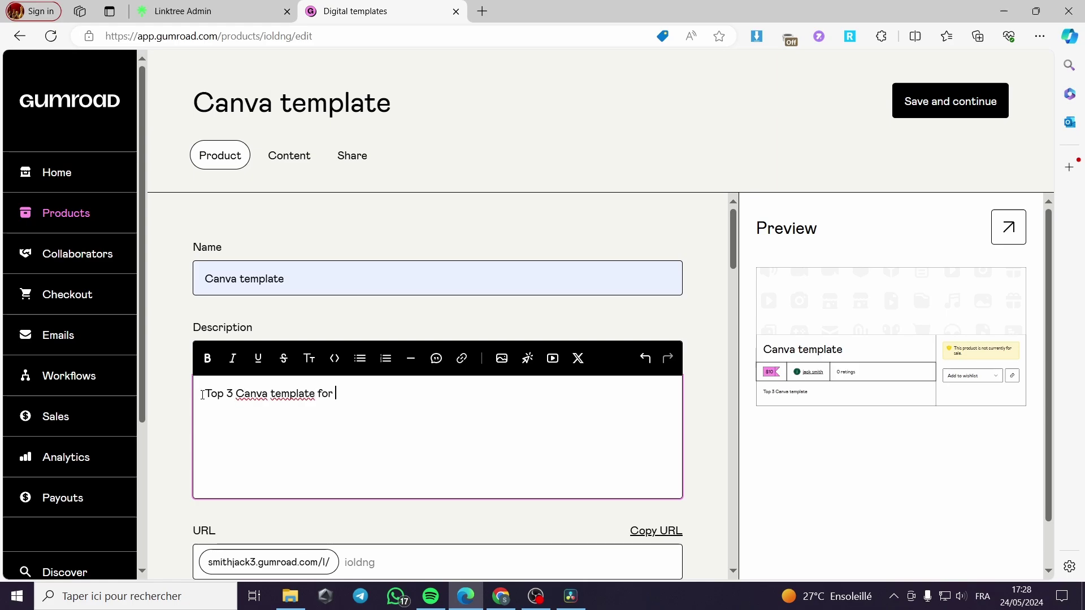
type("ualty contan")
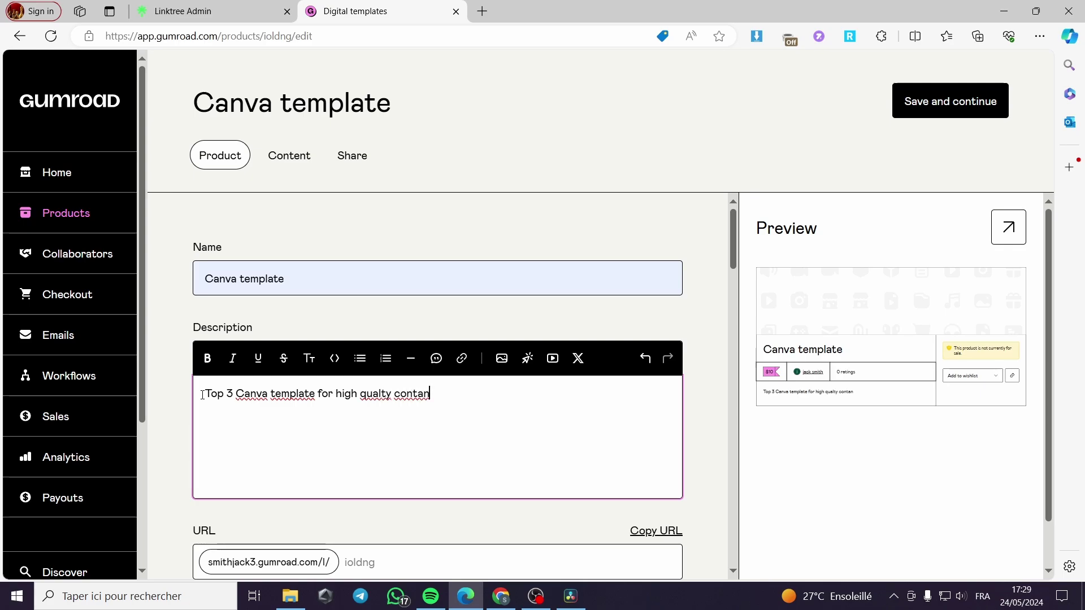
key("Left")
key("Right")
type("t.")
scroll(260, 455, "down", 3)
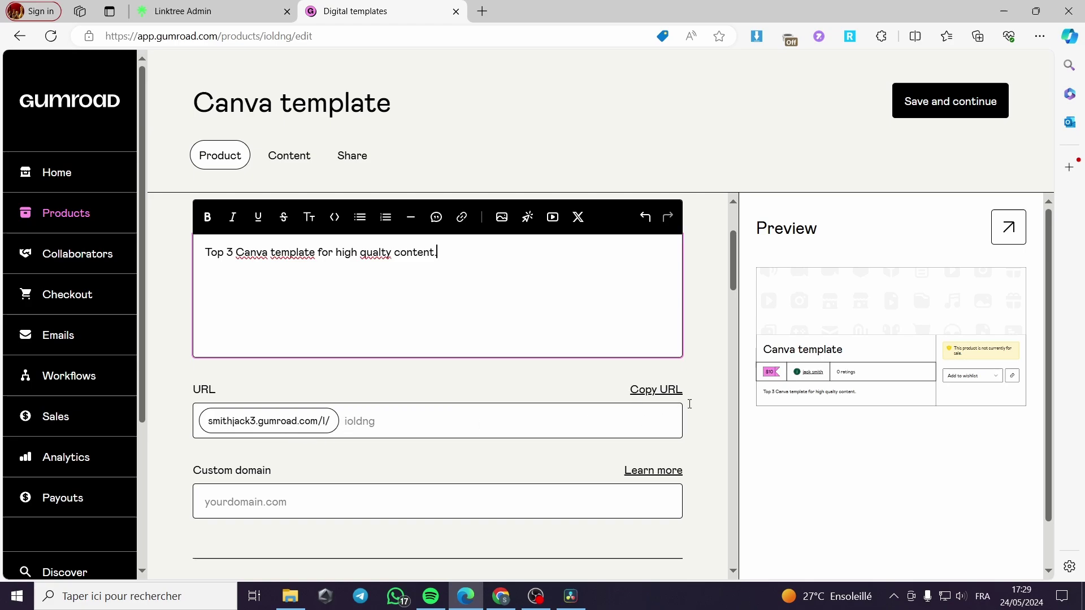
- Upload the image Co. (1) from the computer as the product cover
scroll(295, 499, "down", 1)
scroll(295, 499, "down", 3)
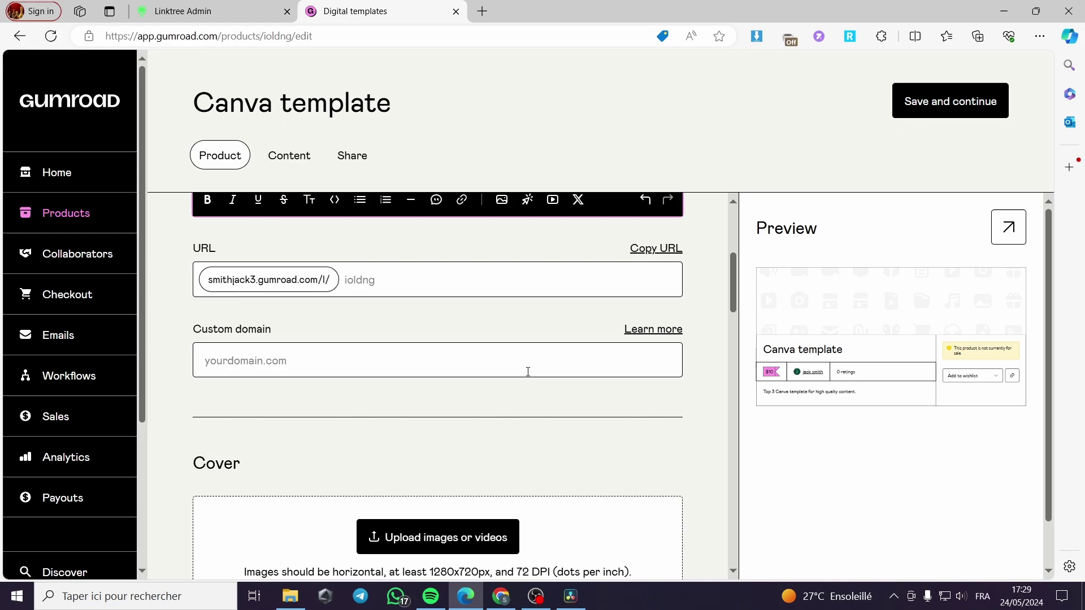
scroll(332, 359, "down", 3)
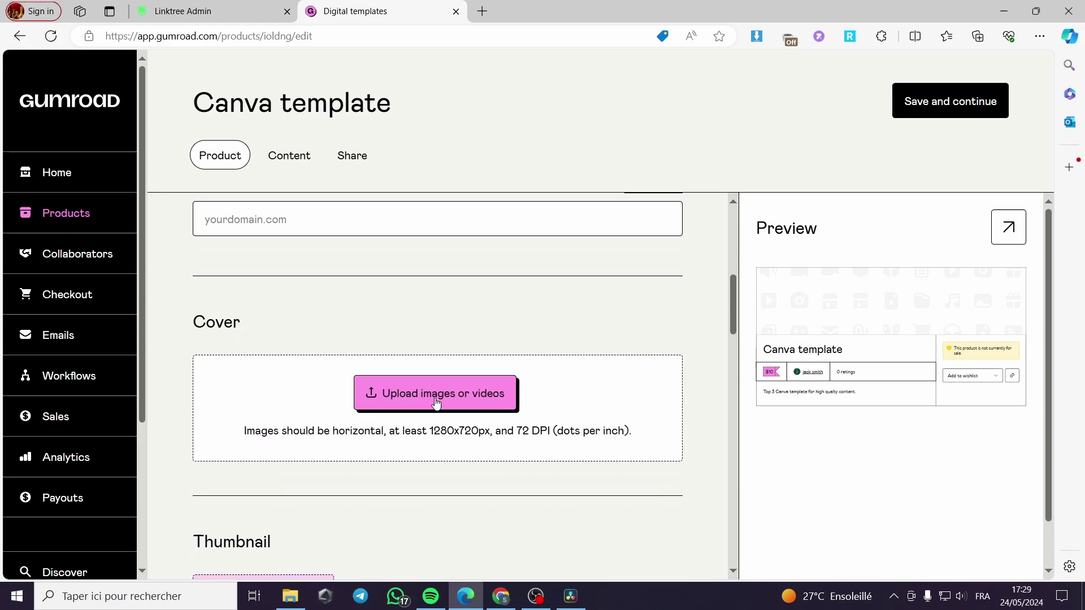
scroll(436, 402, "down", 3)
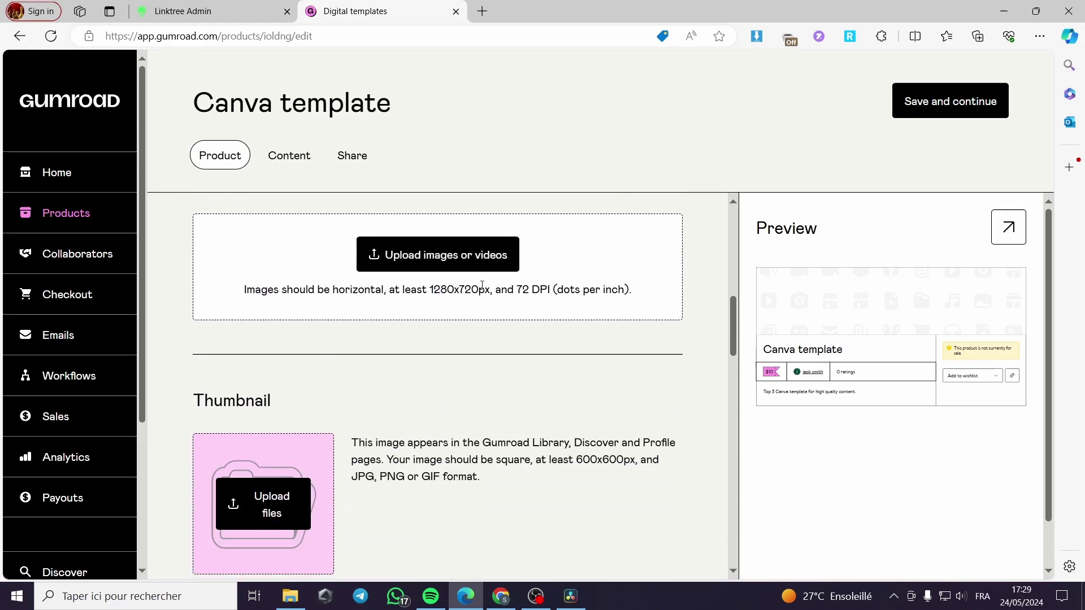
left_click(390, 243)
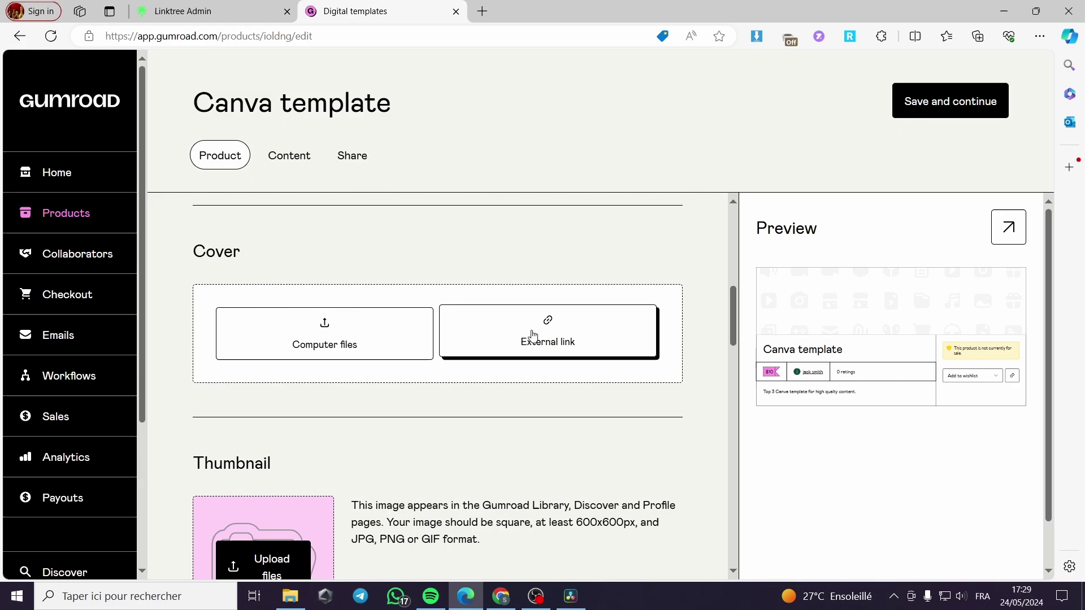
left_click(364, 335)
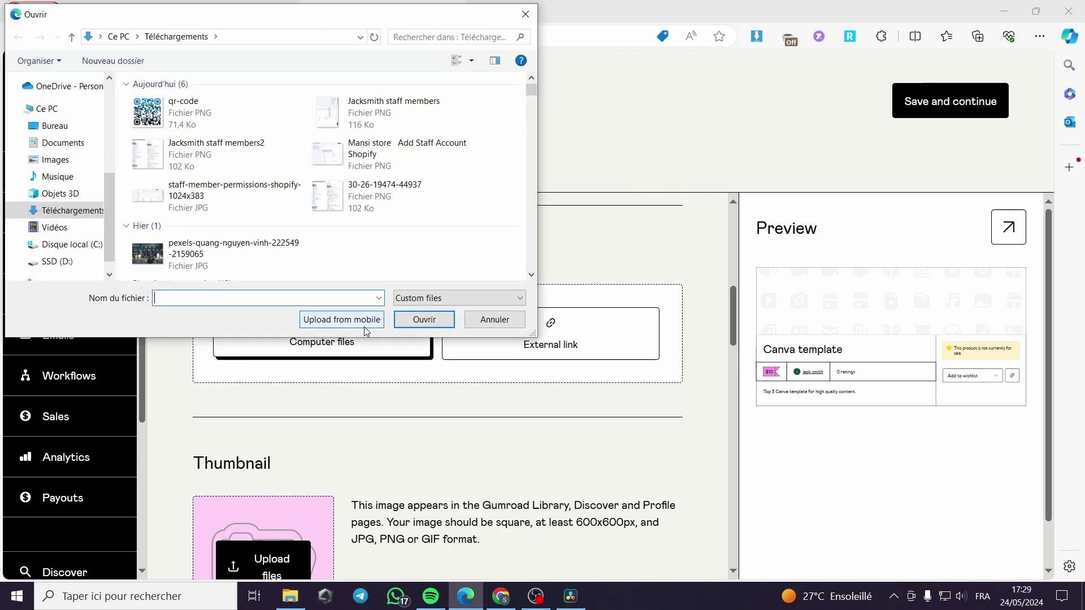
scroll(330, 231, "down", 2)
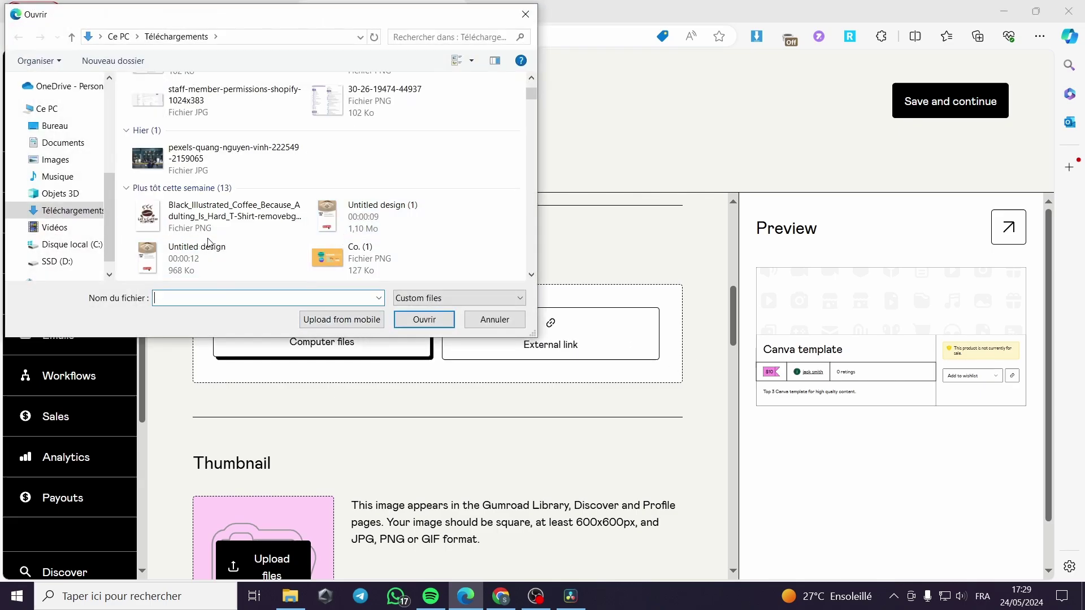
scroll(298, 237, "down", 3)
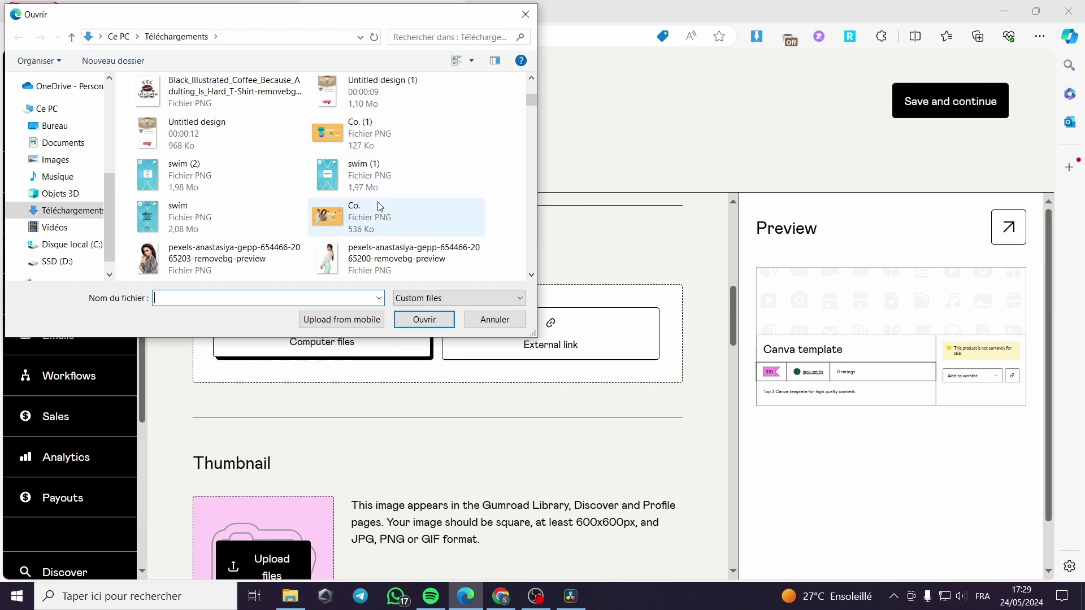
left_click(376, 142)
double_click(375, 140)
- Try uploading Co. (1) as the thumbnail, which is rejected as not square
scroll(594, 354, "down", 1)
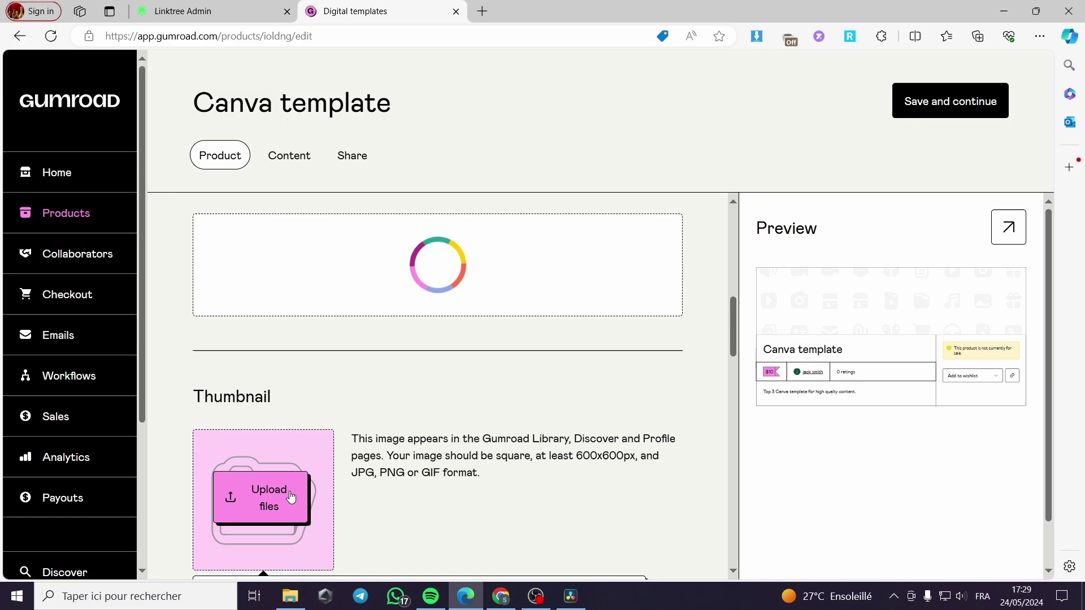
left_click(416, 460)
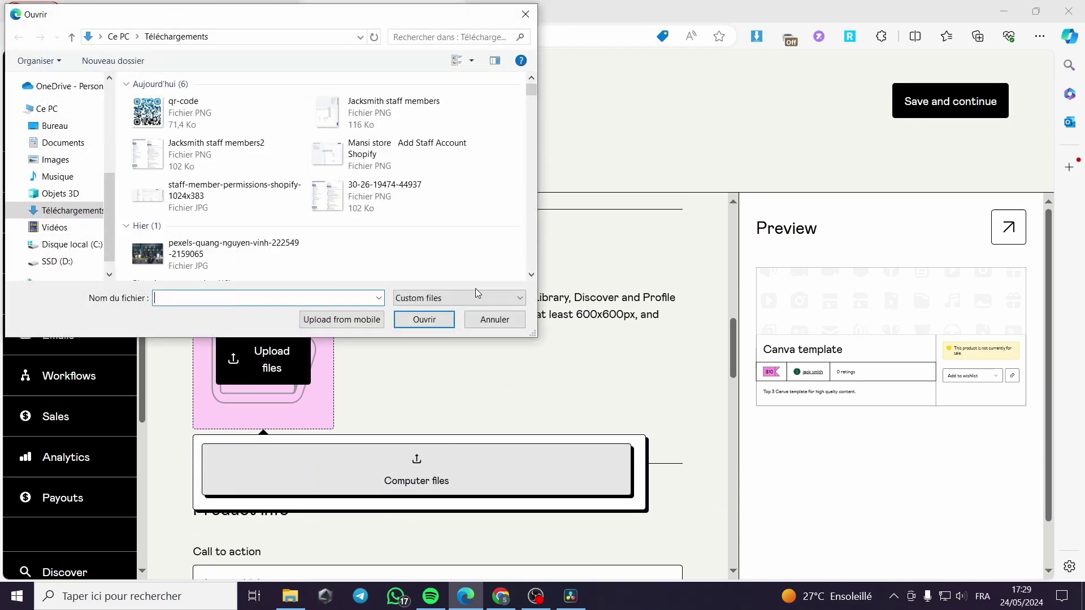
scroll(392, 250, "down", 5)
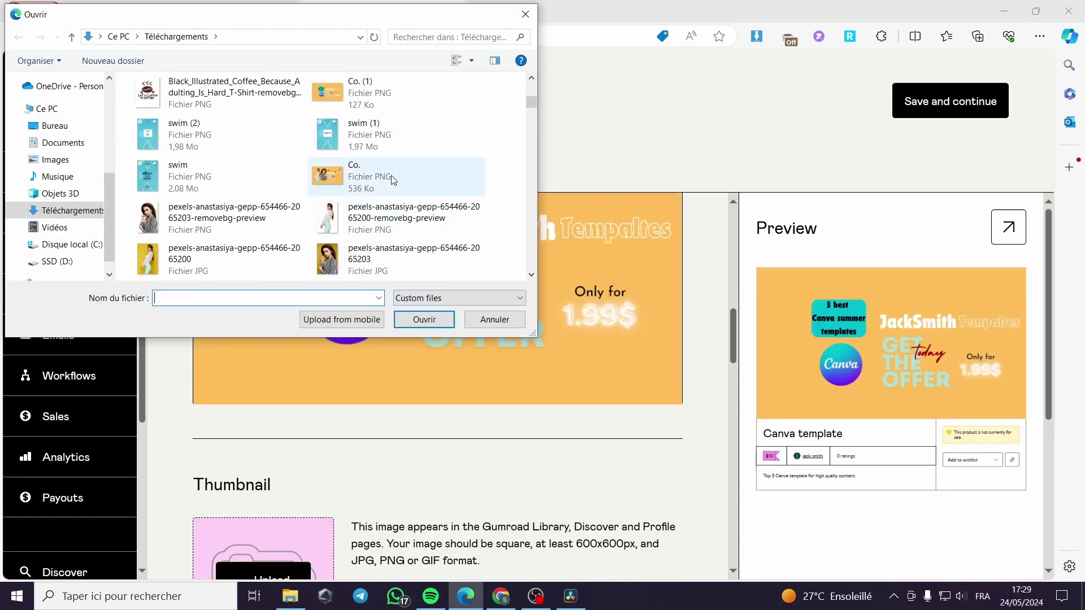
double_click(362, 90)
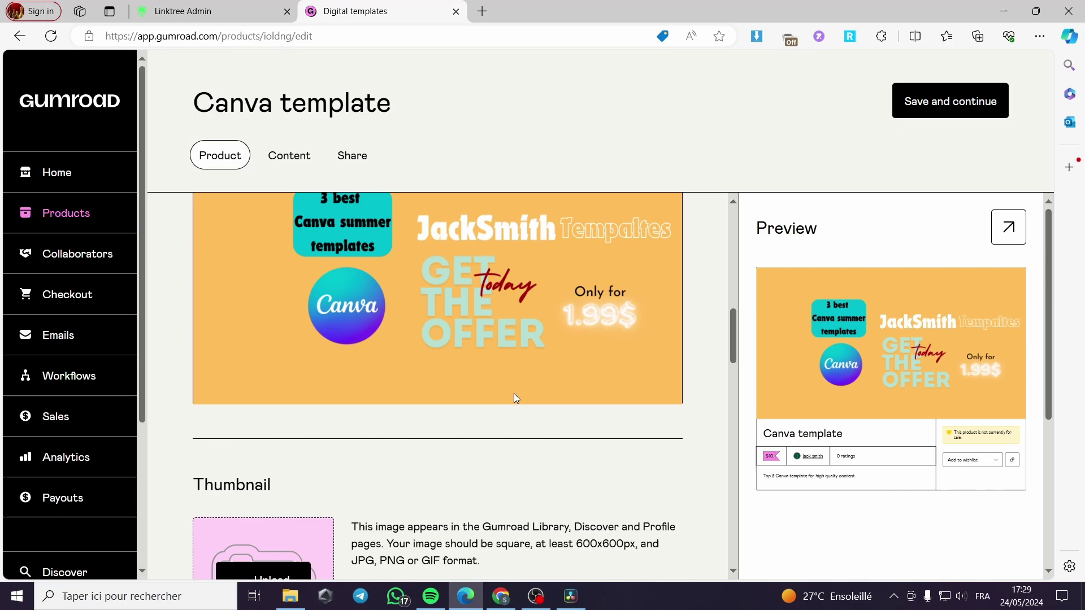
scroll(611, 351, "up", 9)
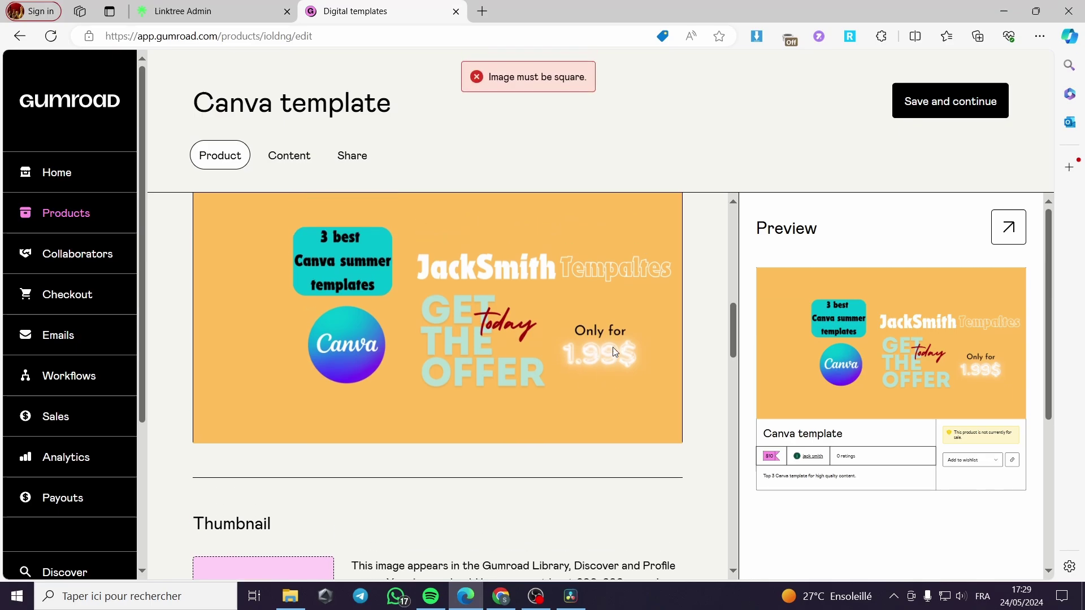
scroll(620, 359, "down", 12)
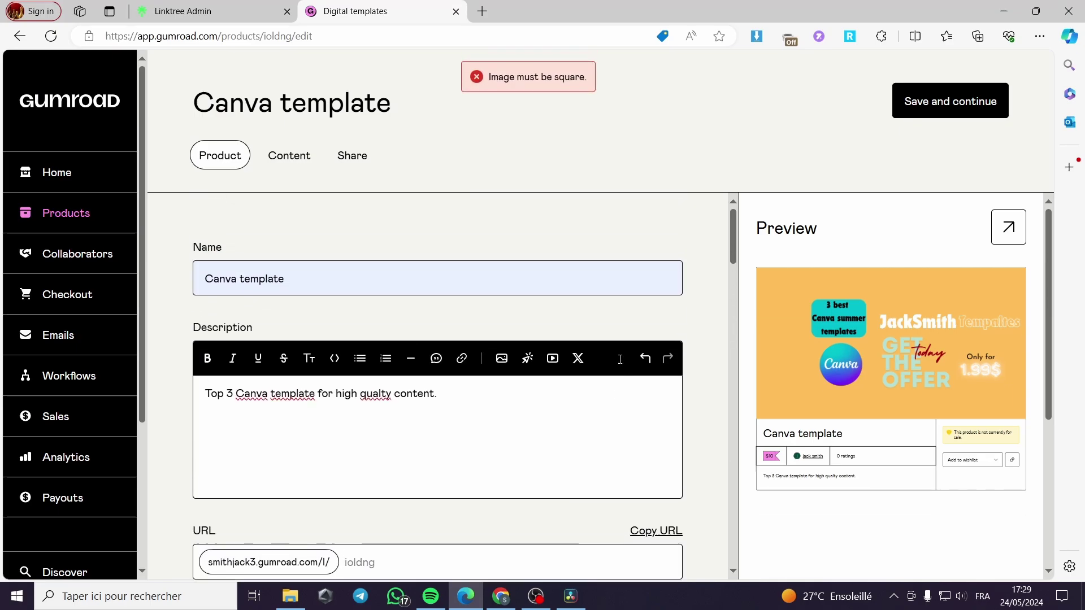
- Set the call to action to Buy this
scroll(377, 364, "down", 2)
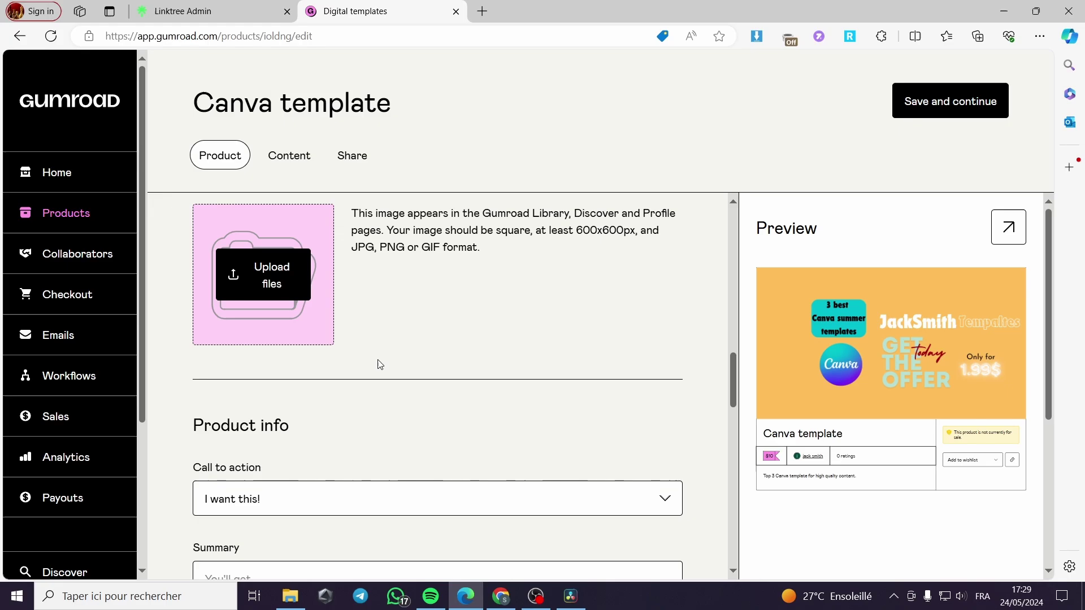
scroll(388, 373, "up", 5)
scroll(390, 376, "down", 4)
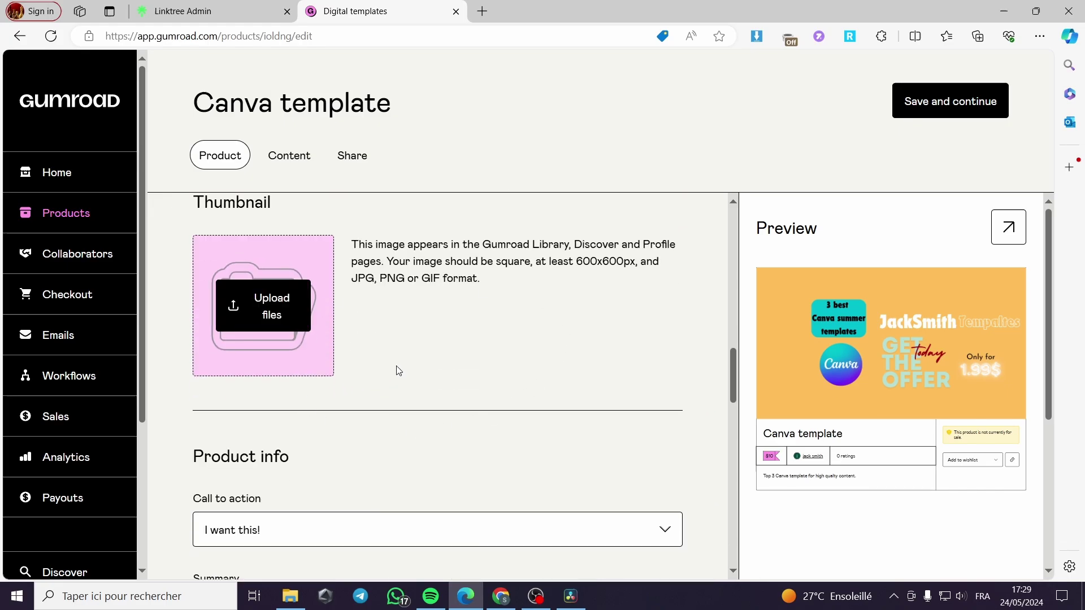
scroll(399, 371, "down", 1)
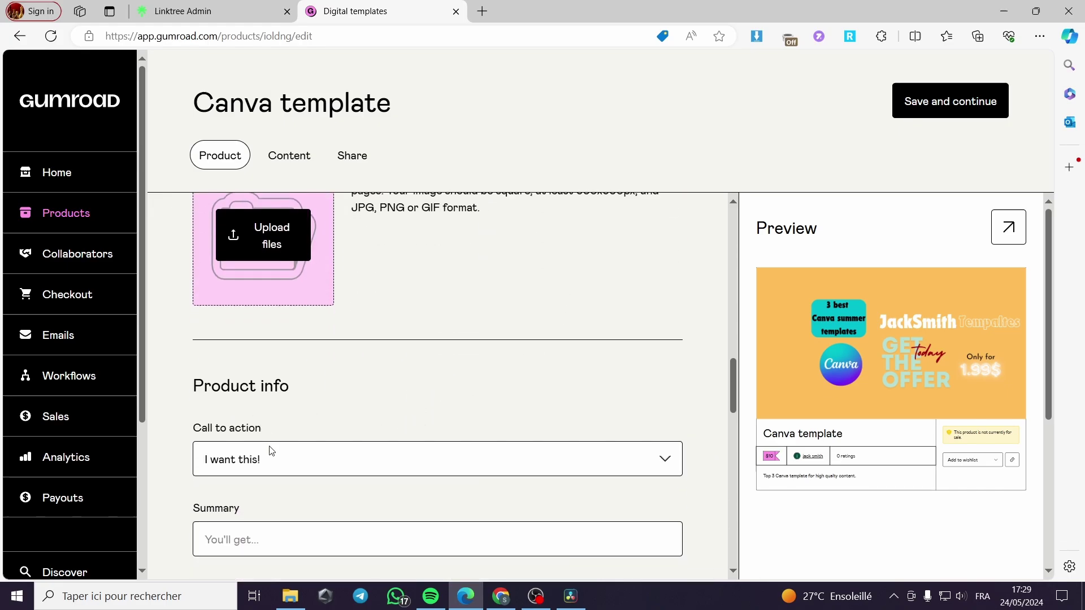
scroll(270, 450, "down", 1)
left_click(322, 386)
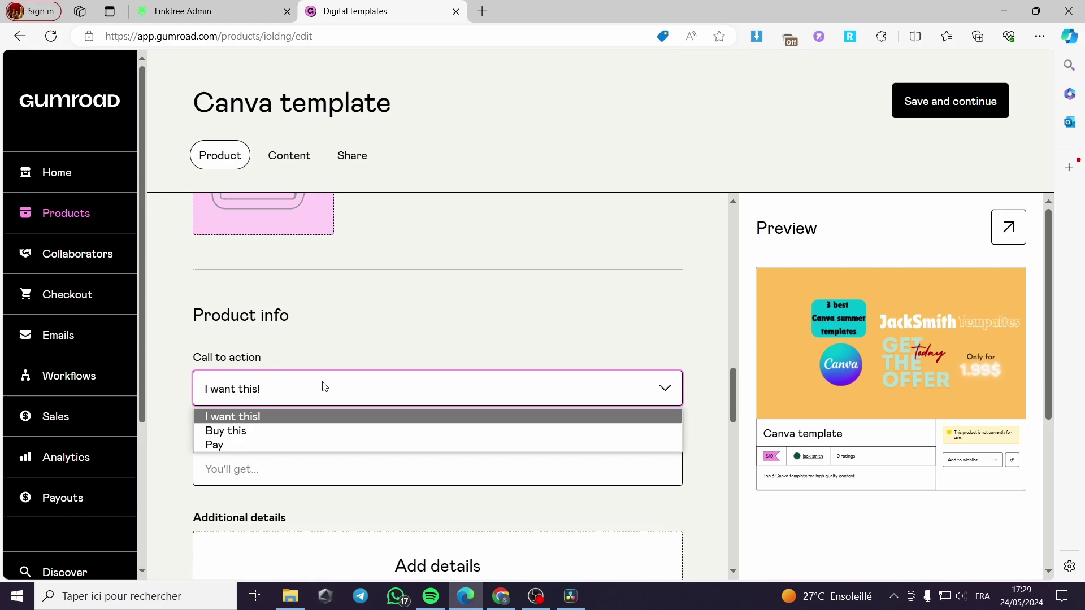
left_click(244, 432)
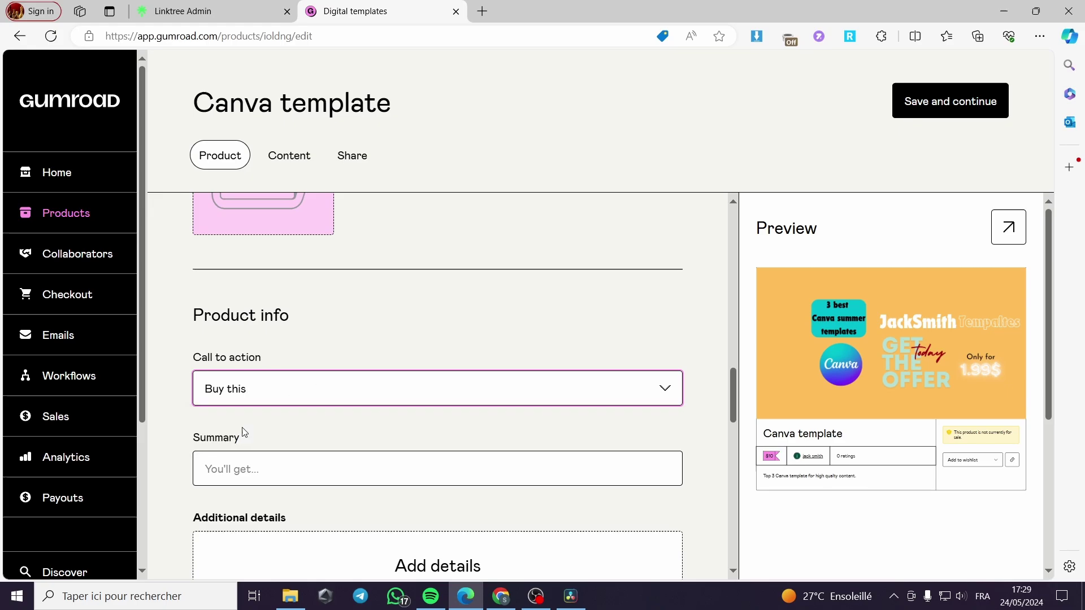
left_click(284, 395)
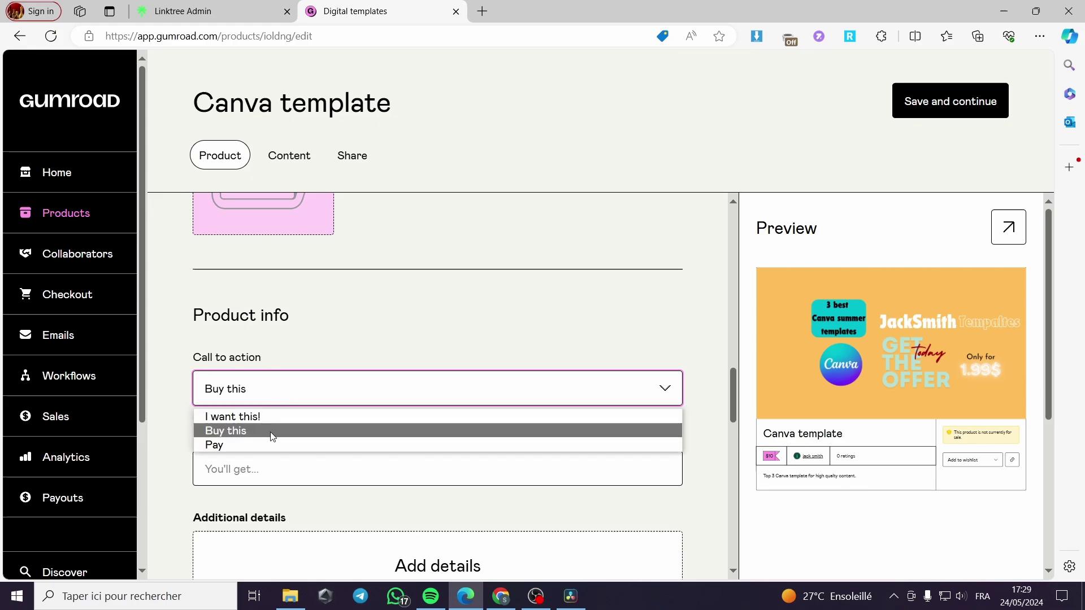
left_click(236, 433)
scroll(303, 417, "down", 2)
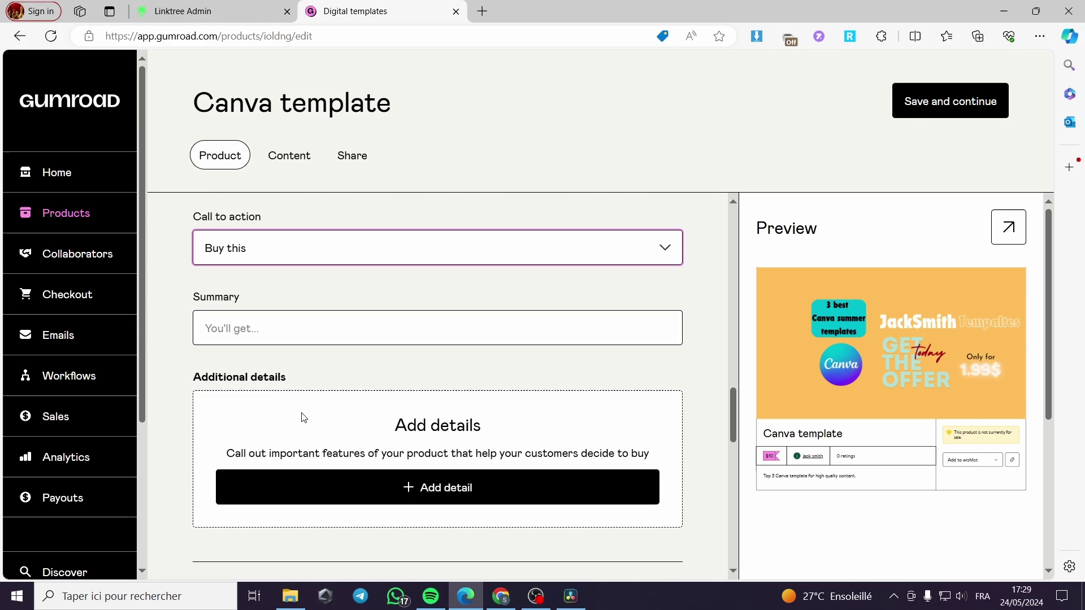
- Enter the summary '3 prepared canva templates for social media.'
left_click(232, 320)
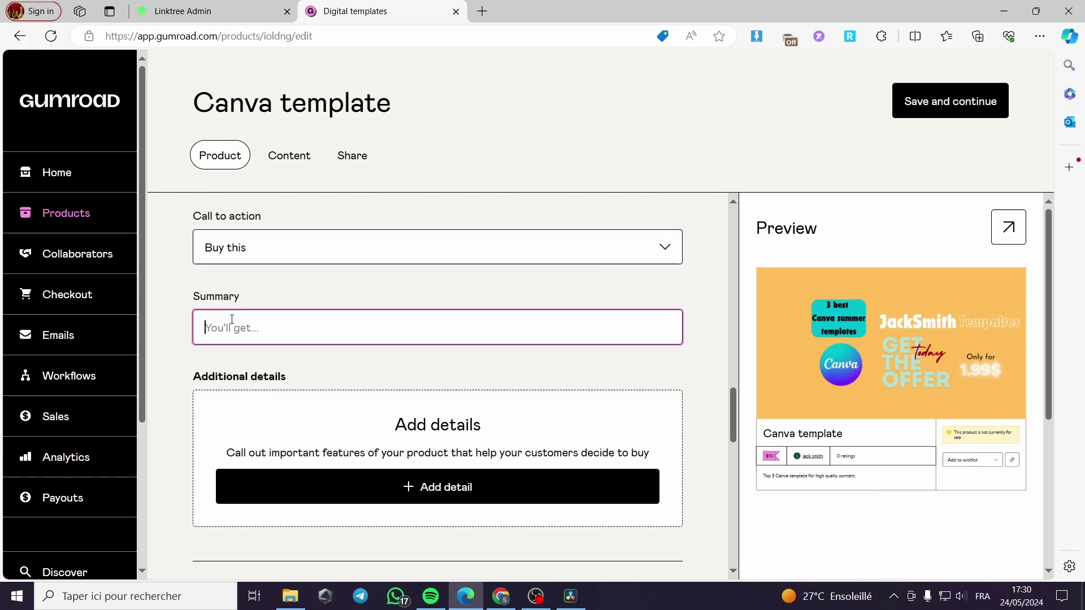
type("3 pre")
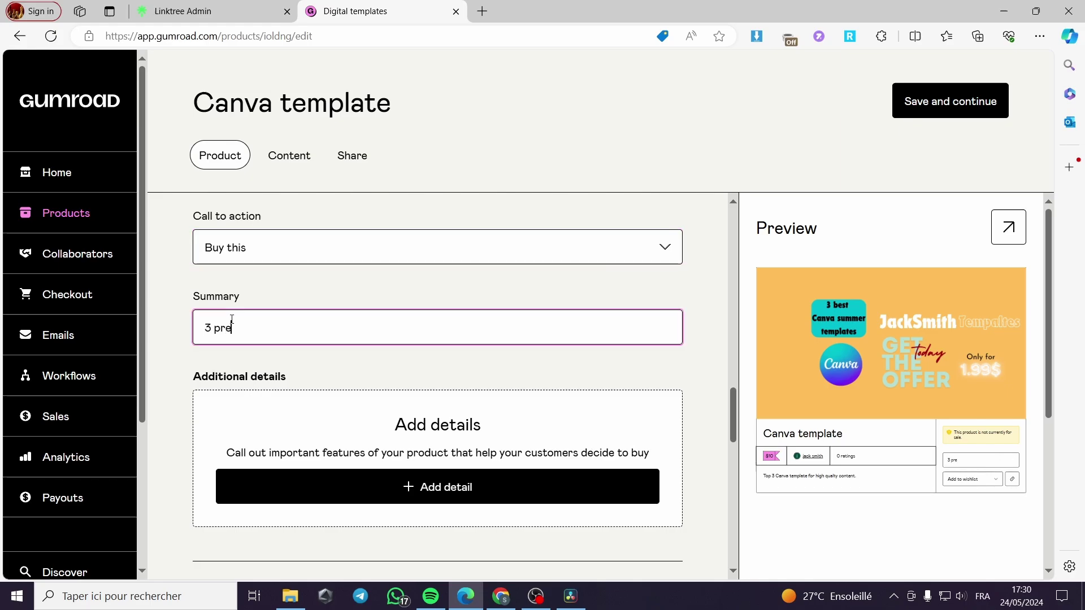
type("pared canva templates for")
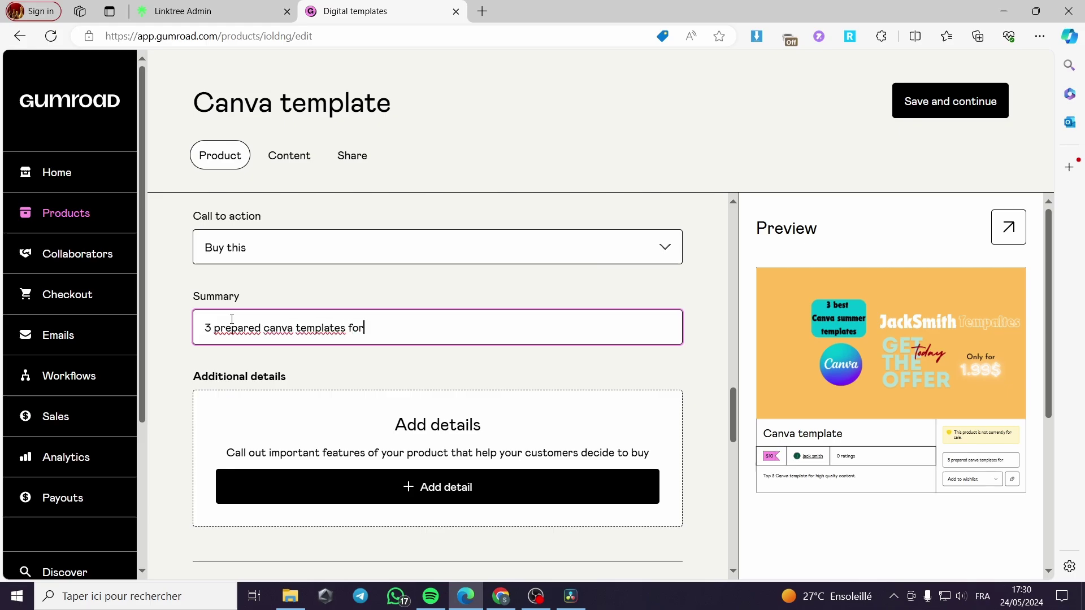
type(" social media")
key("BackSpace")
type("a")
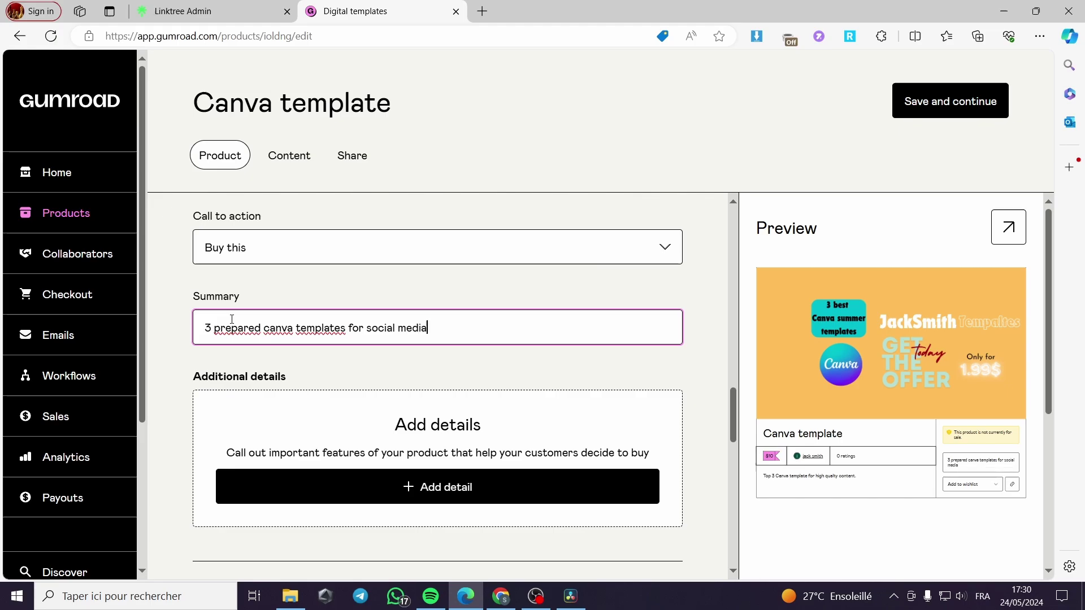
type(".")
- Replace the price amount 10 with 1.99 and check the updated preview
scroll(255, 324, "down", 1)
scroll(356, 380, "down", 2)
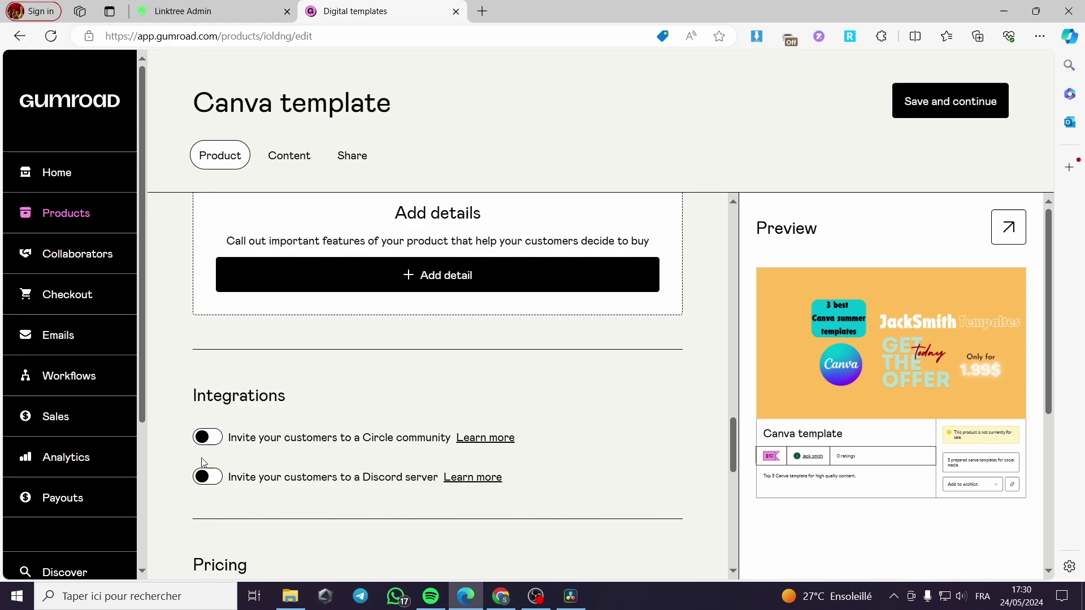
scroll(404, 484, "down", 1)
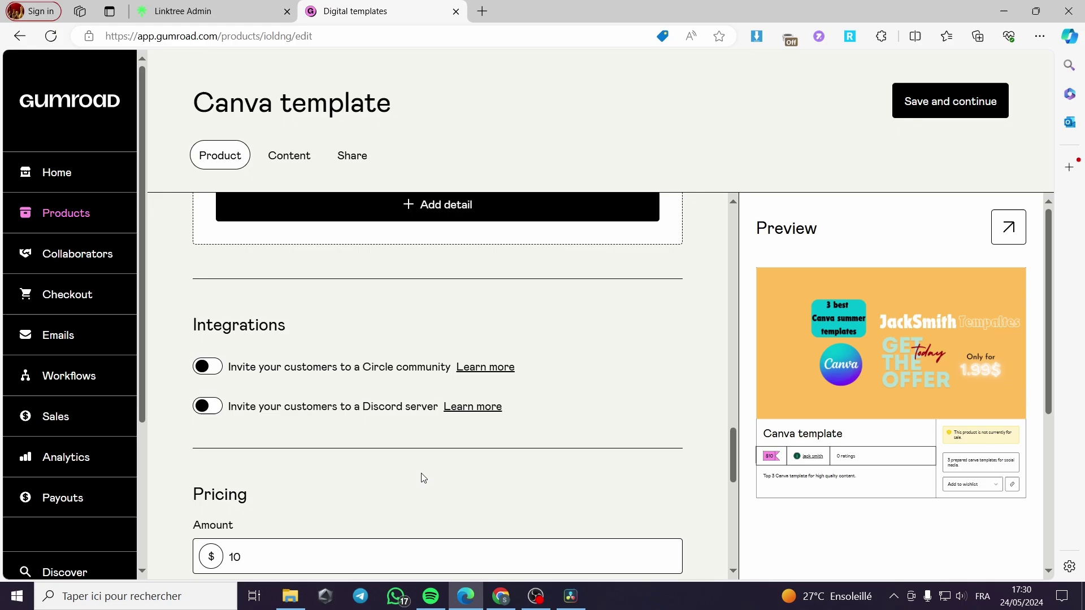
scroll(371, 463, "down", 1)
left_click_drag(244, 476, 222, 485)
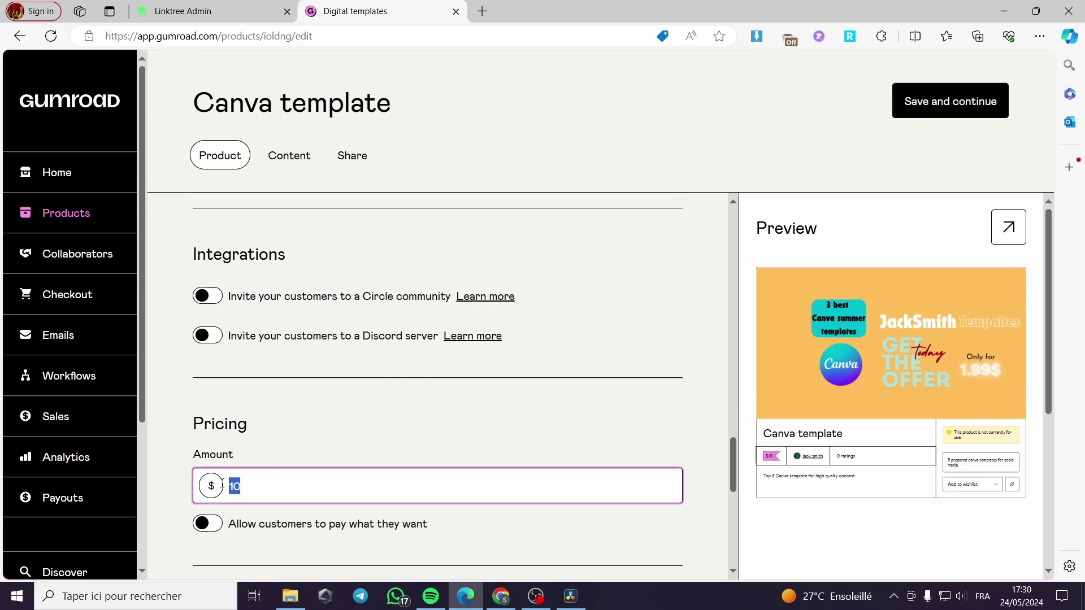
scroll(395, 452, "up", 10)
scroll(521, 375, "down", 12)
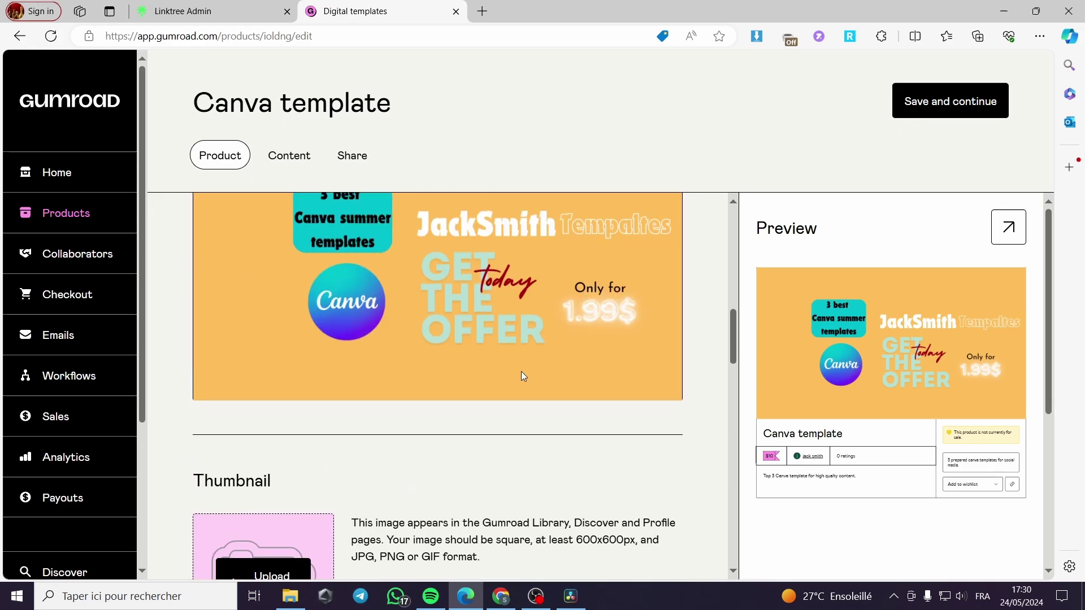
scroll(371, 387, "down", 1)
scroll(368, 384, "up", 3)
type("1")
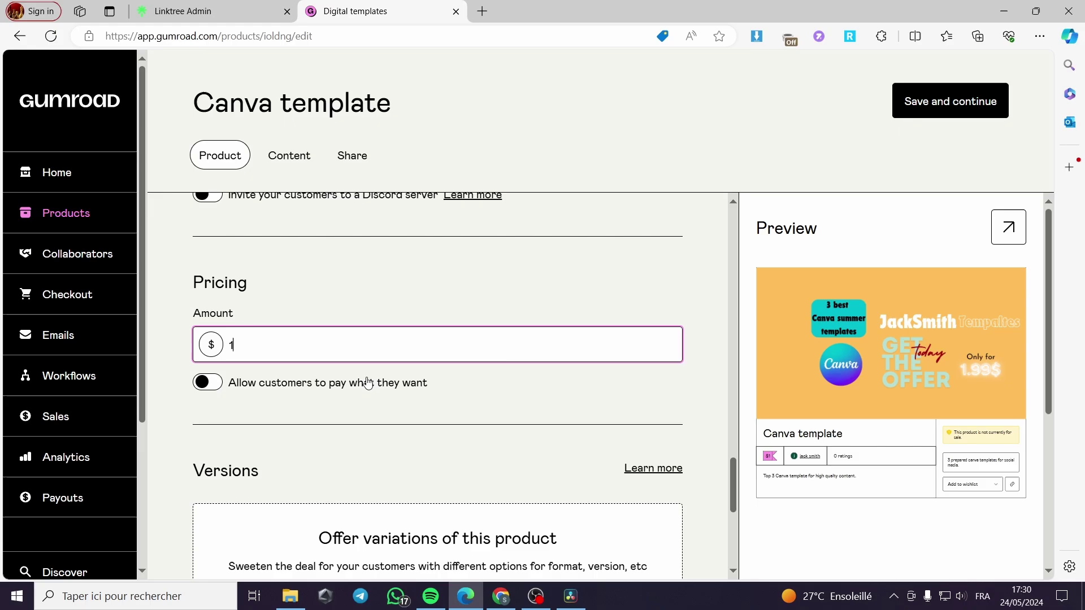
type(".99")
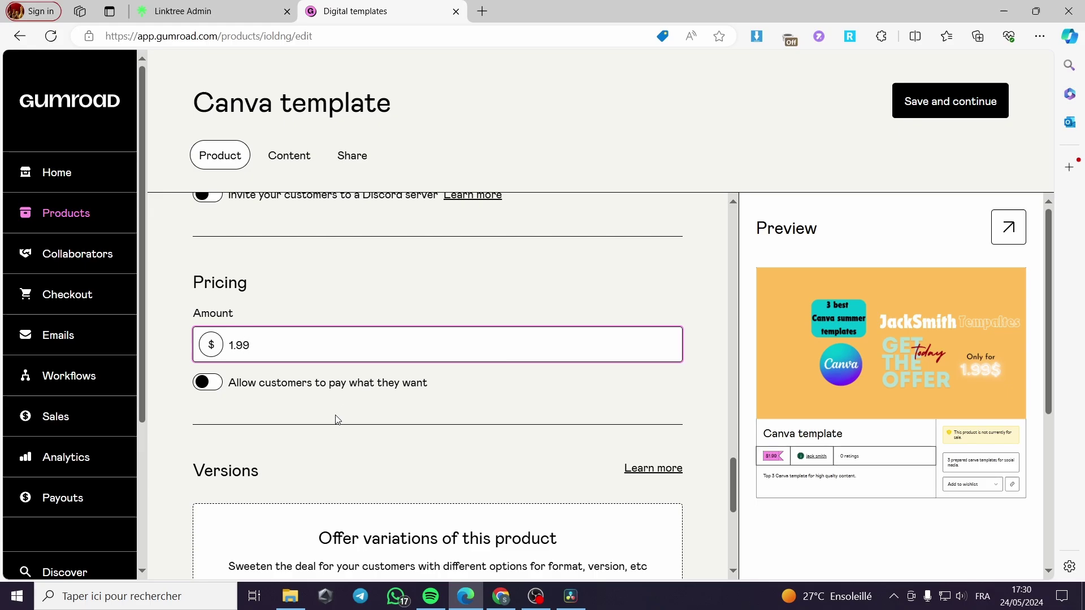
left_click(305, 408)
scroll(480, 408, "down", 2)
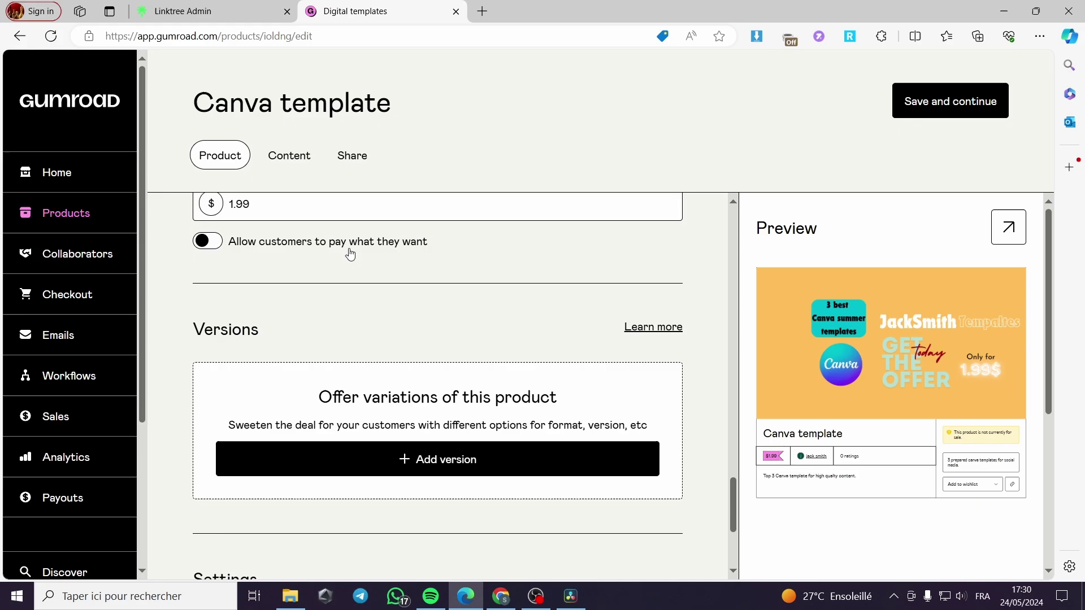
scroll(444, 300, "down", 1)
scroll(445, 299, "down", 1)
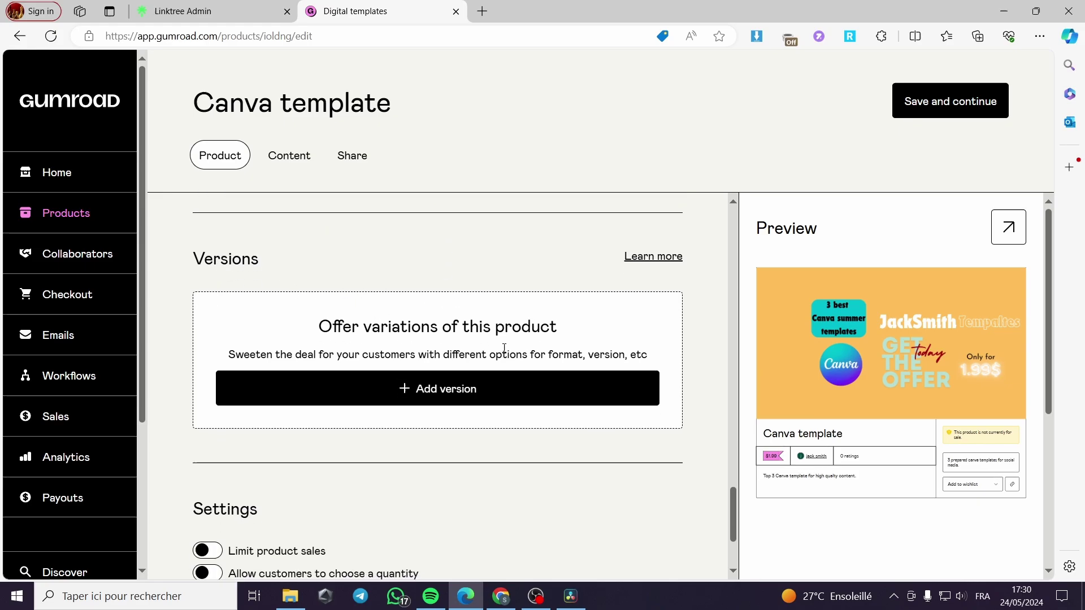
scroll(504, 348, "down", 3)
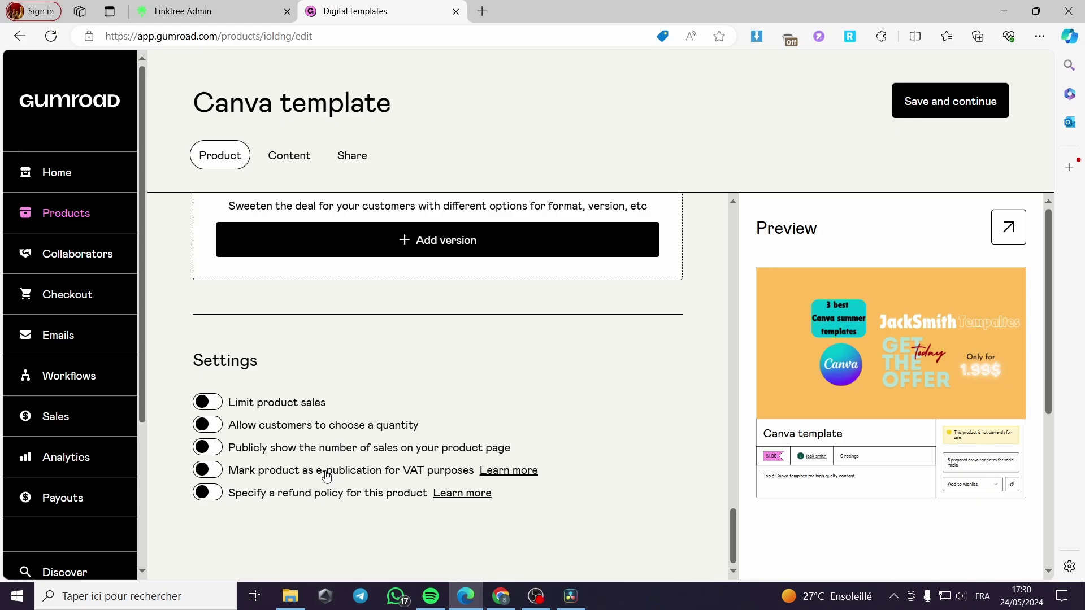
scroll(510, 406, "up", 1)
scroll(510, 405, "up", 5)
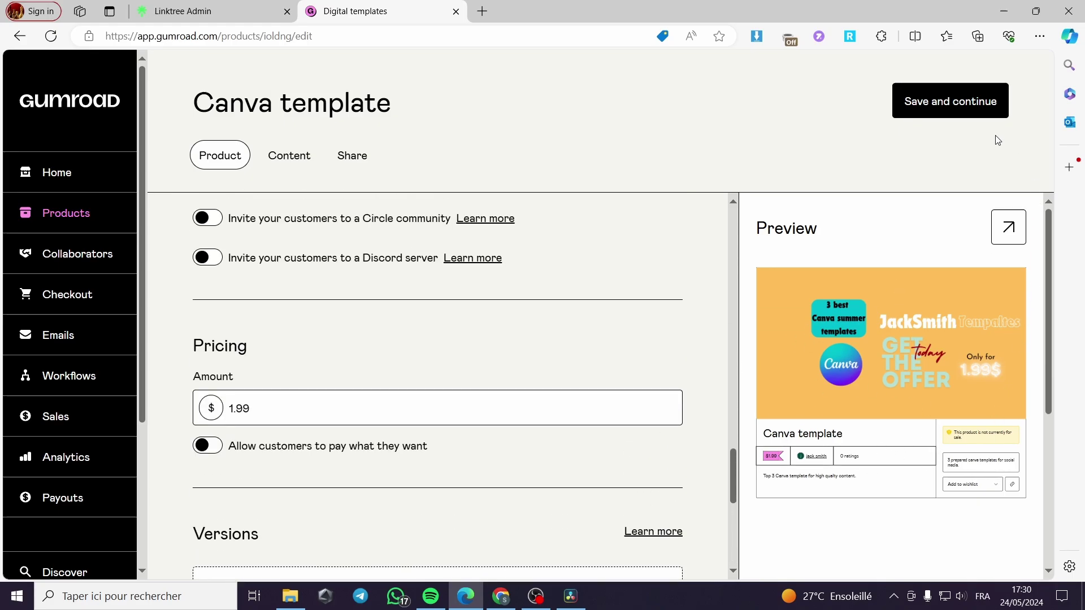
- Save the product details and start uploading content from computer files
left_click(969, 107)
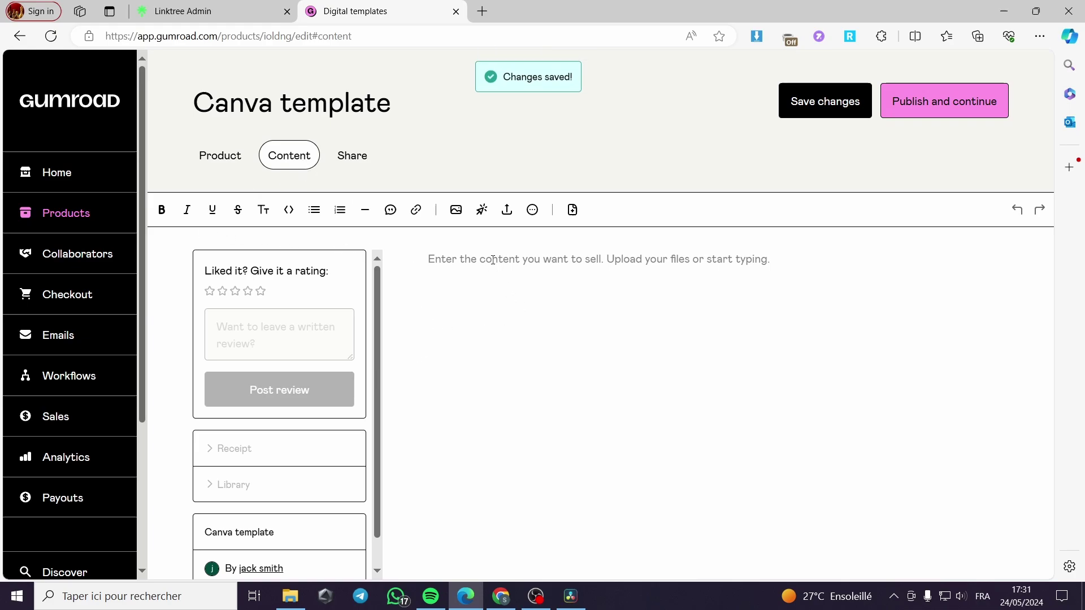
left_click(507, 214)
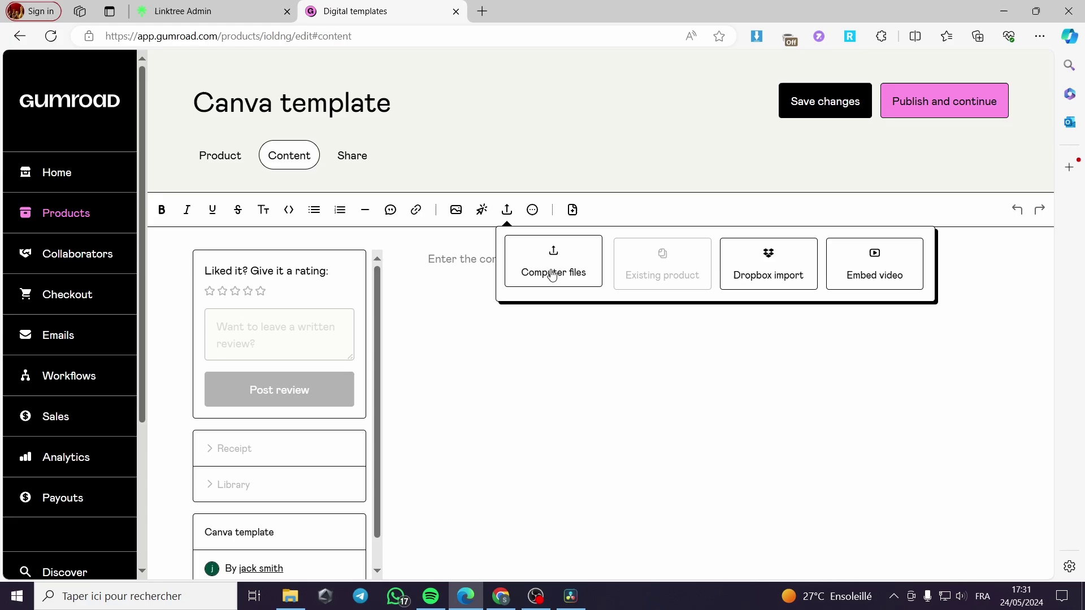
left_click(548, 271)
- Upload Co., Co. (1), swim, swim (1) and swim (2) PNGs into a content folder
scroll(339, 186, "down", 5)
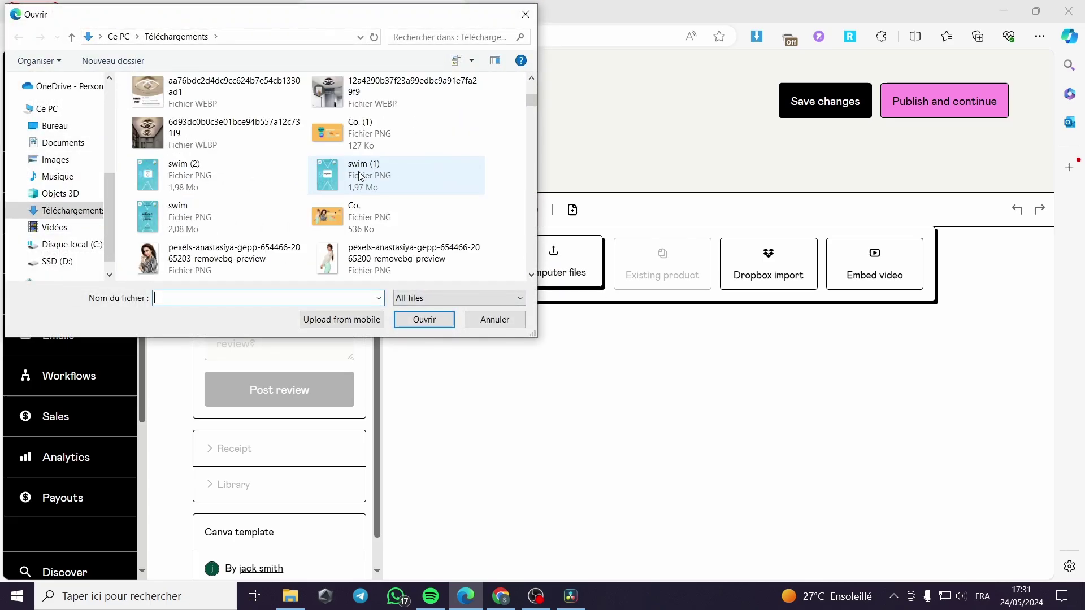
scroll(384, 188, "down", 2)
left_click(378, 136)
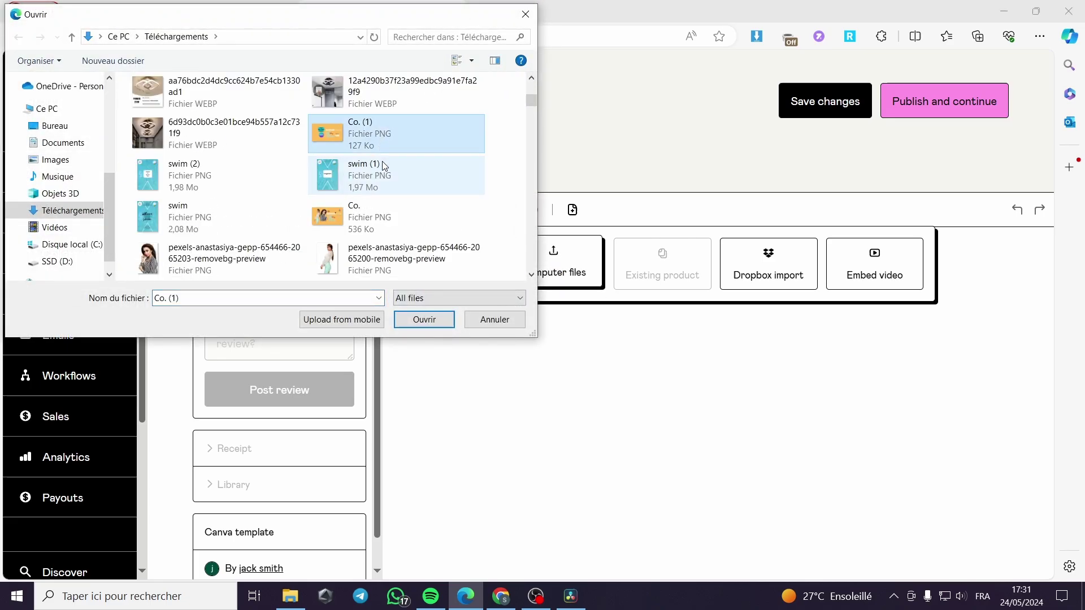
left_click(371, 172, "shift")
left_click(362, 218, "ctrl")
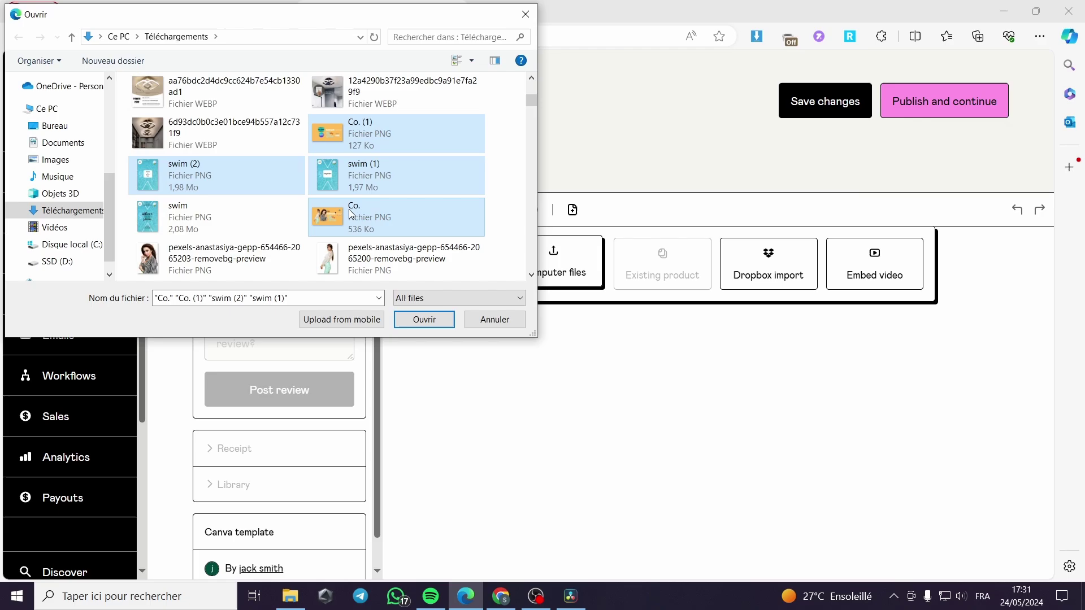
left_click(362, 217, "ctrl")
left_click(236, 218, "ctrl")
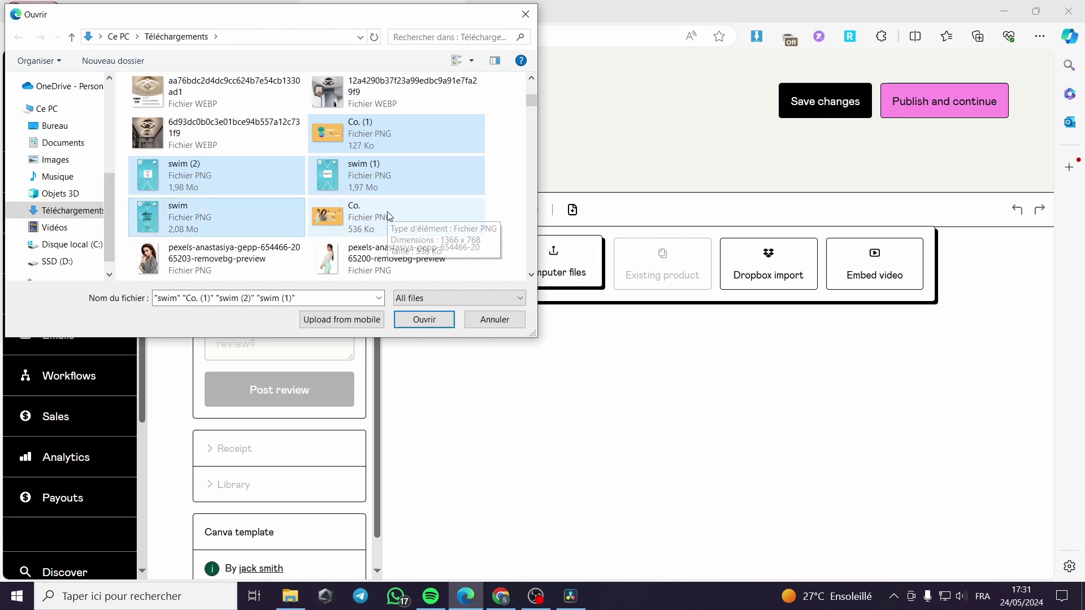
left_click(389, 215, "ctrl")
key("Return")
scroll(650, 351, "down", 2)
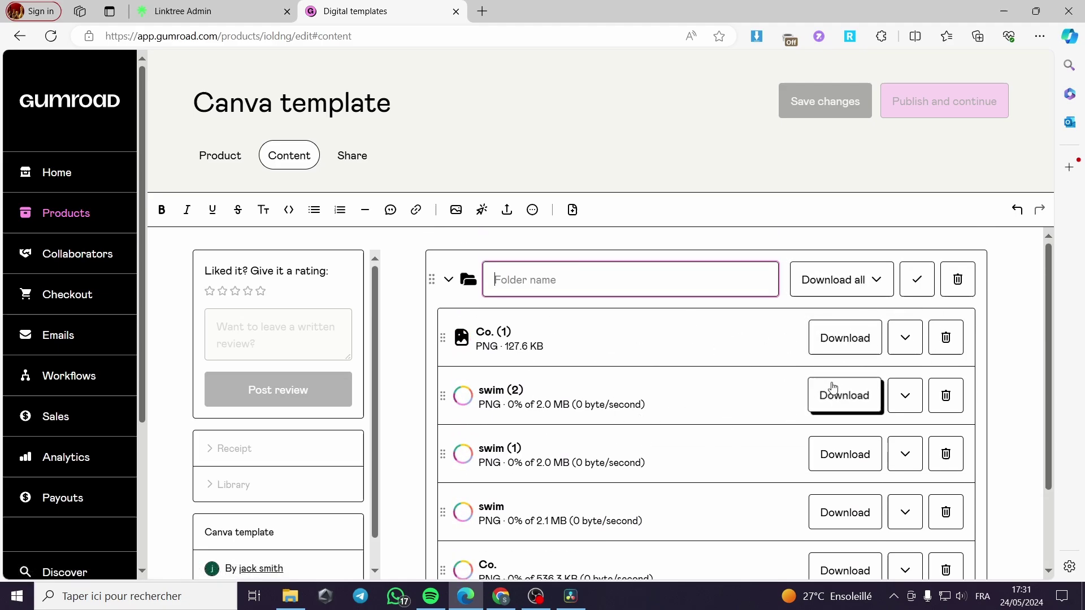
scroll(862, 384, "down", 1)
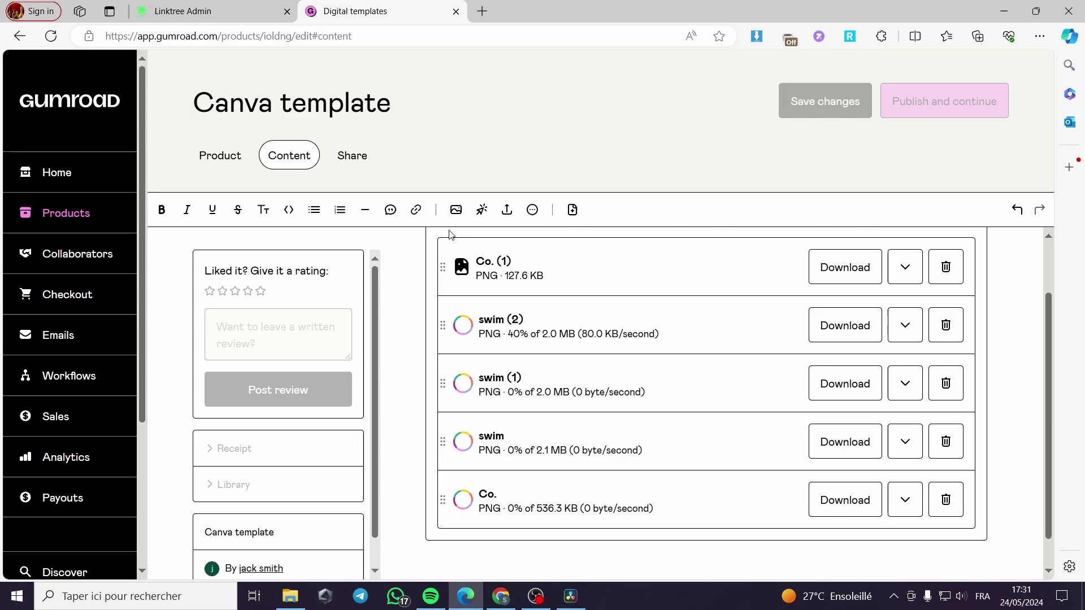
scroll(520, 339, "up", 1)
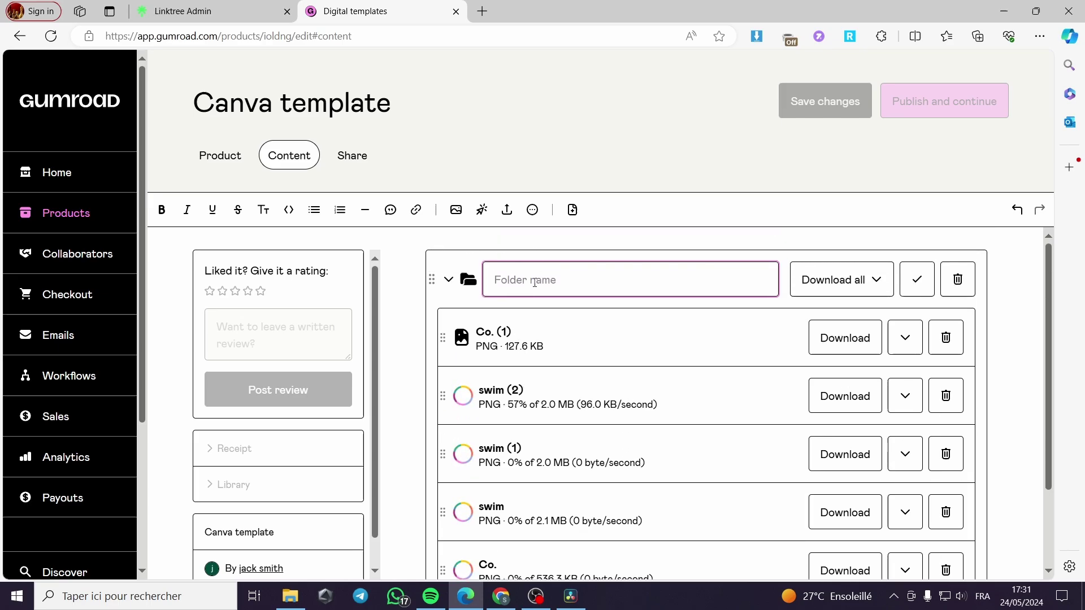
- Name the content folder 'canva template'
type("ca")
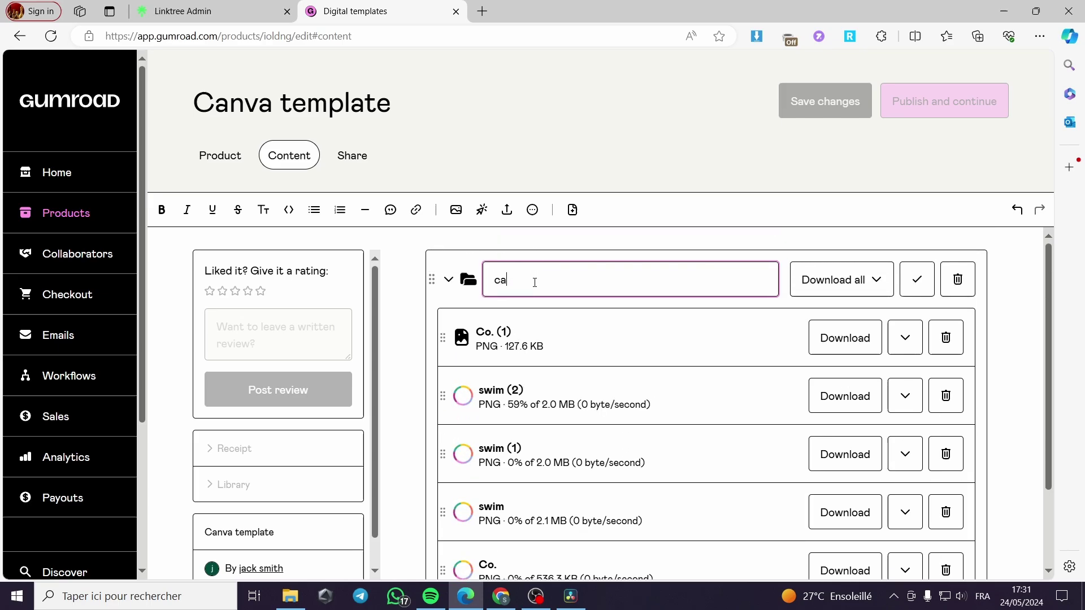
type("nva temp")
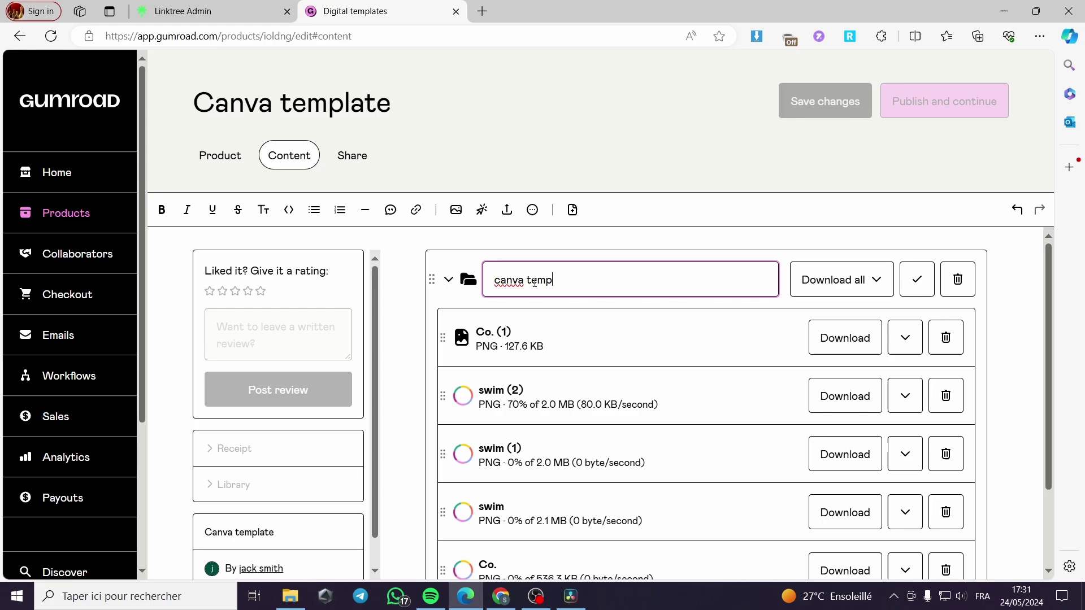
type("lates")
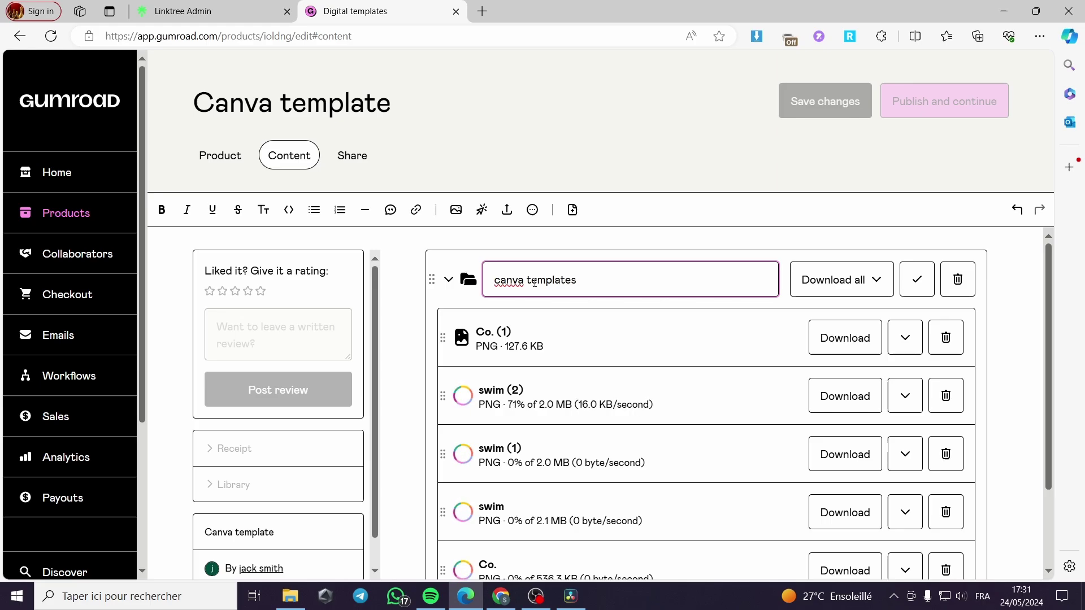
type(".")
key("BackSpace")
type(".")
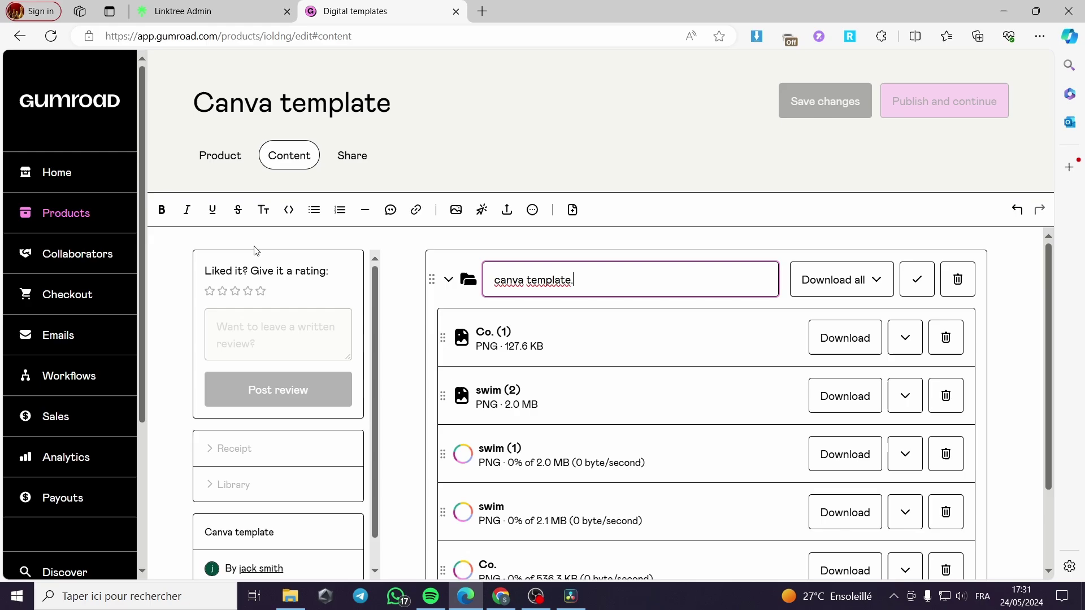
- Close the extra content options menu and let the PNG uploads finish
left_click(532, 211)
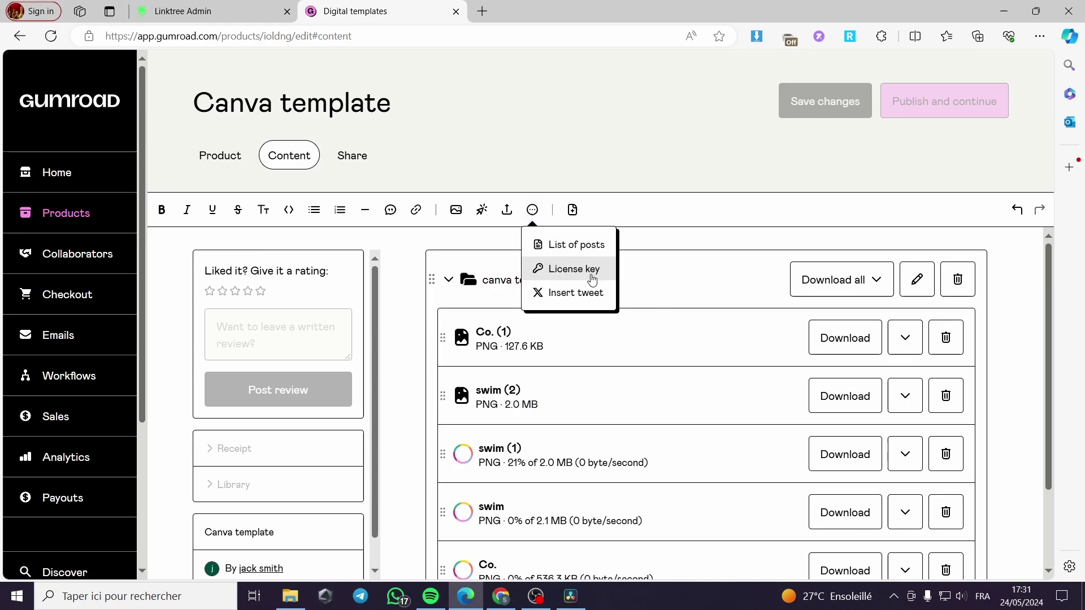
left_click(681, 236)
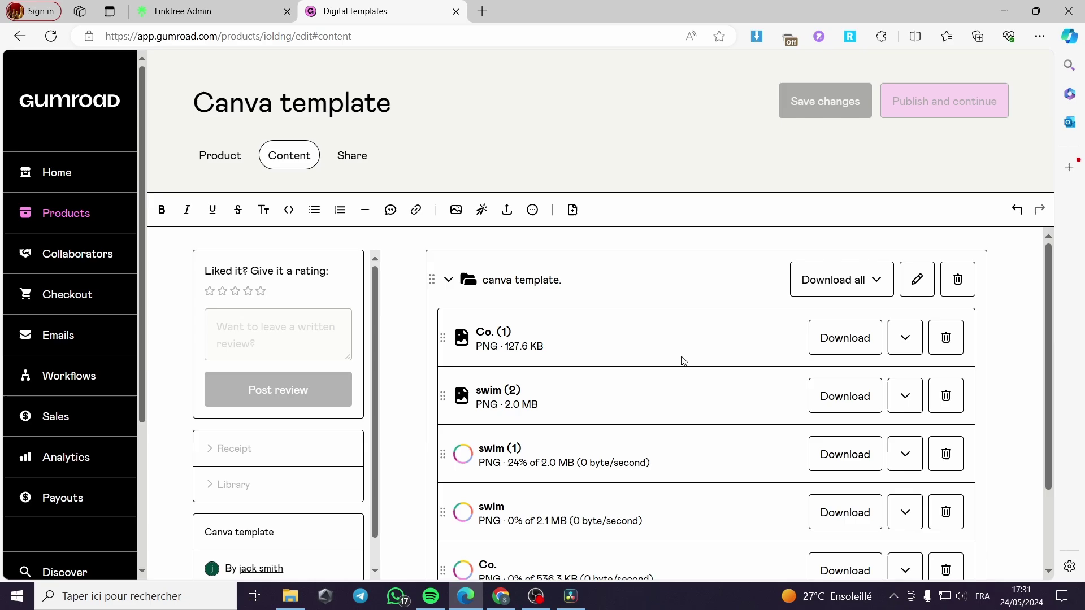
scroll(683, 360, "down", 2)
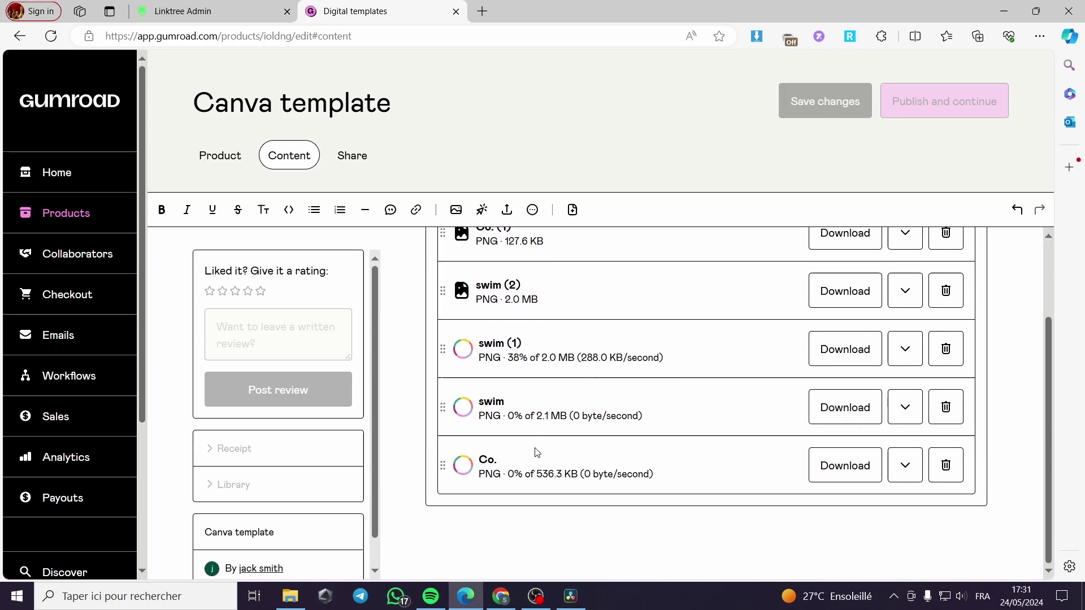
scroll(283, 475, "down", 1)
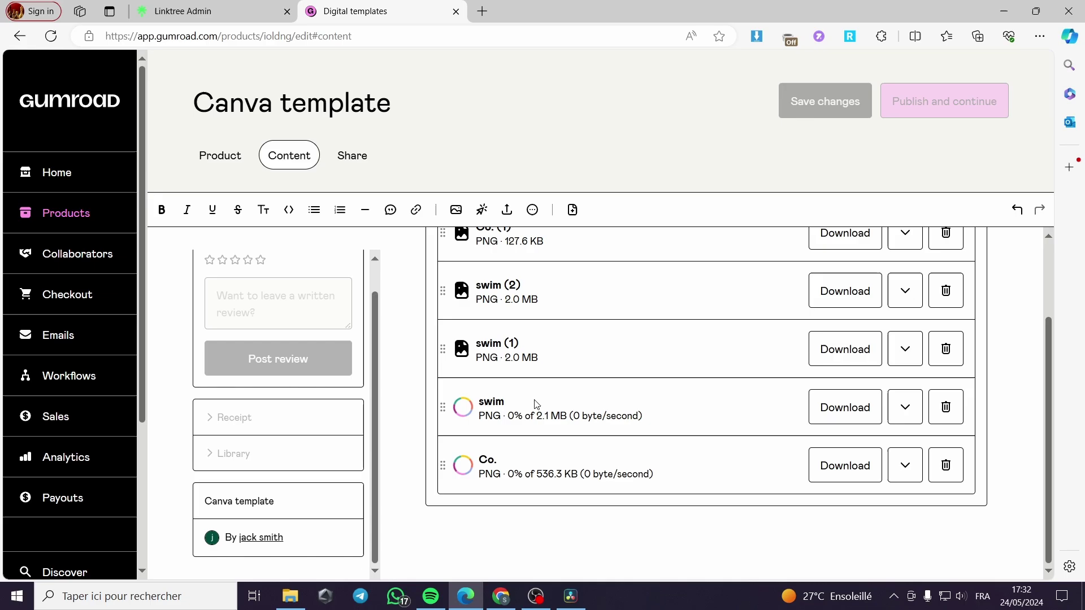
scroll(577, 497, "up", 2)
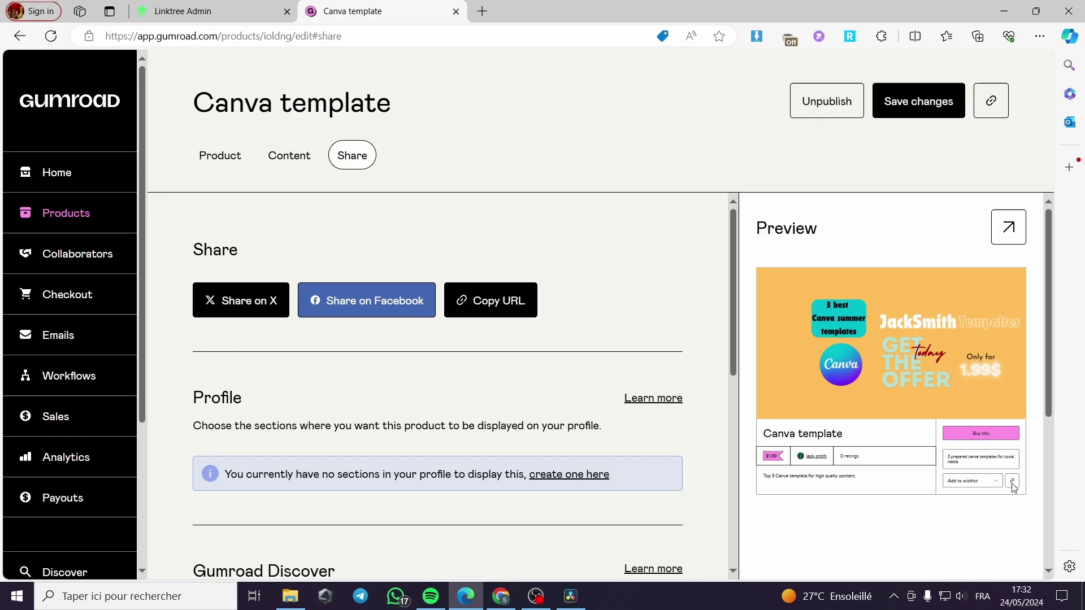
- Copy the Canva template's public Gumroad URL, glancing at the Linktree admin before returning
scroll(565, 407, "down", 3)
scroll(452, 381, "up", 2)
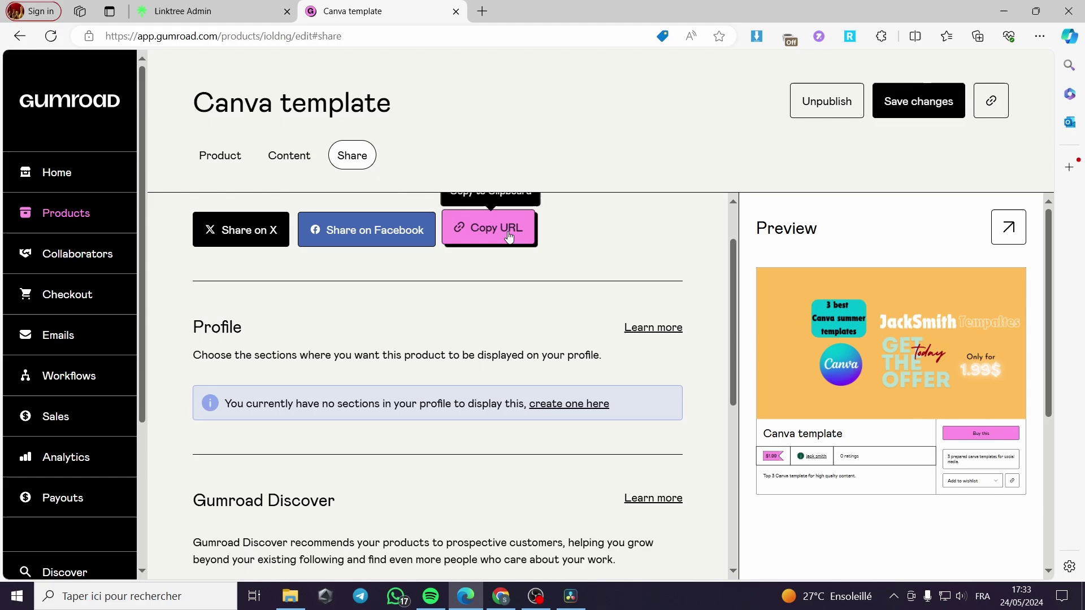
scroll(495, 249, "up", 1)
left_click(494, 253)
left_click(176, 9)
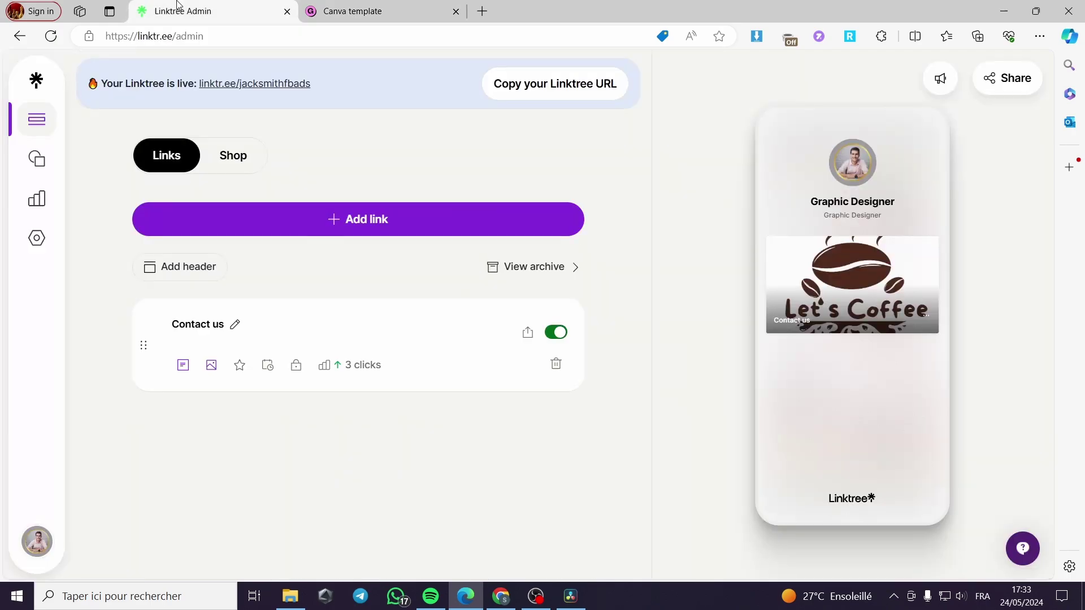
left_click(341, 7)
- Leave the Discover category as Other and save the product's changes
scroll(430, 390, "down", 5)
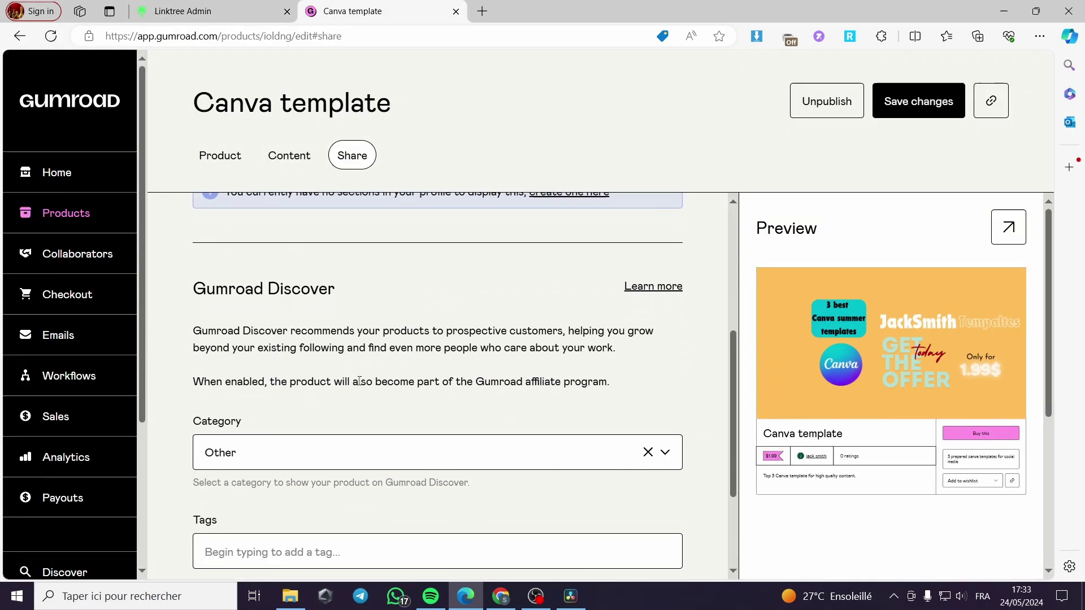
scroll(337, 383, "down", 1)
left_click(365, 326)
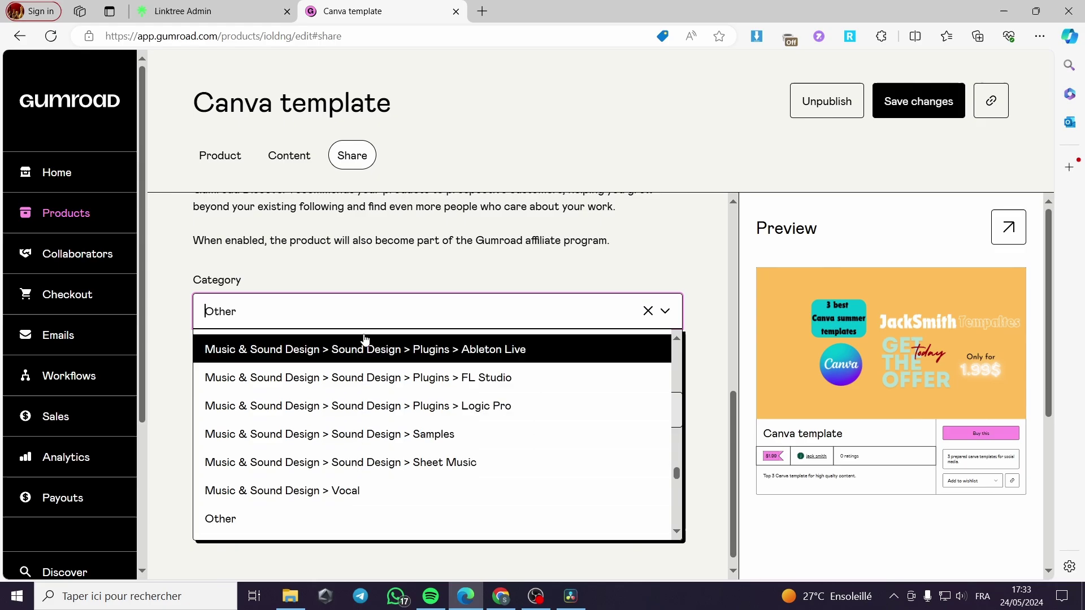
left_click(368, 316)
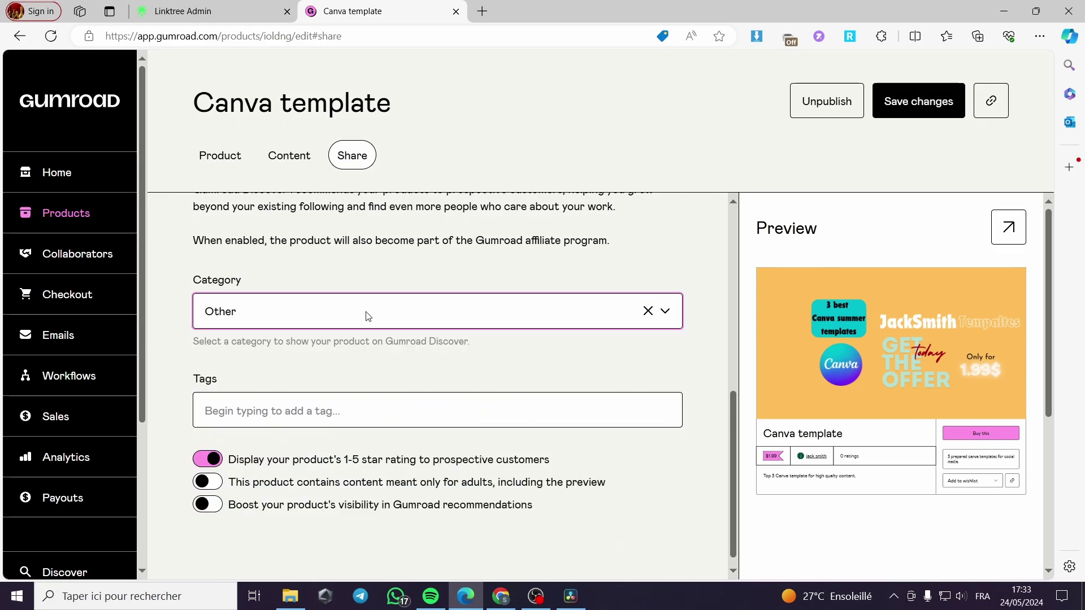
left_click(925, 105)
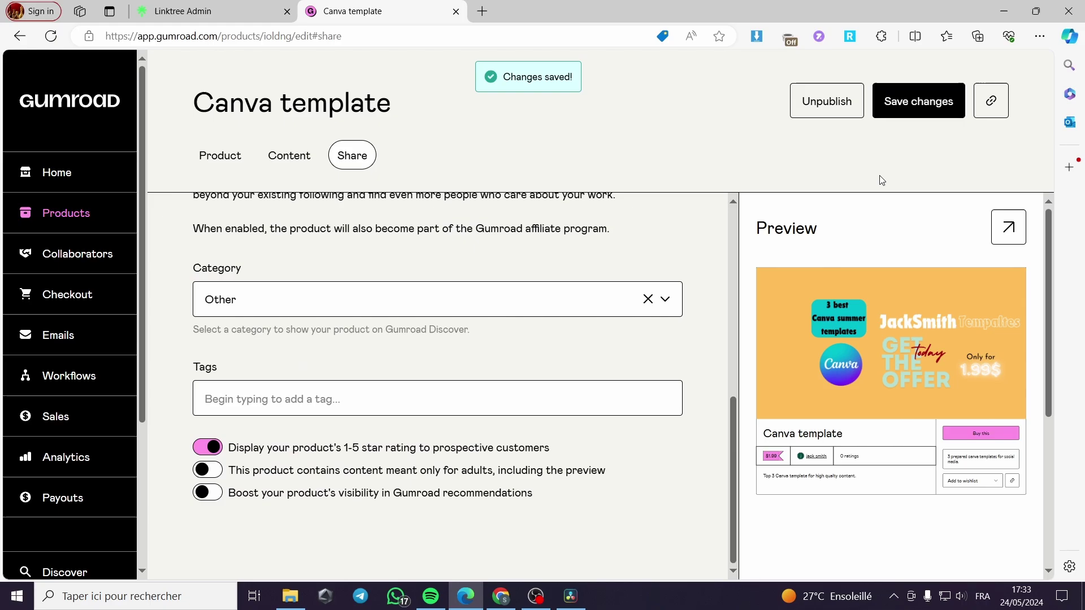
- In Linktree's Shop, start a new product and paste the Gumroad link to fetch its details
left_click(237, 11)
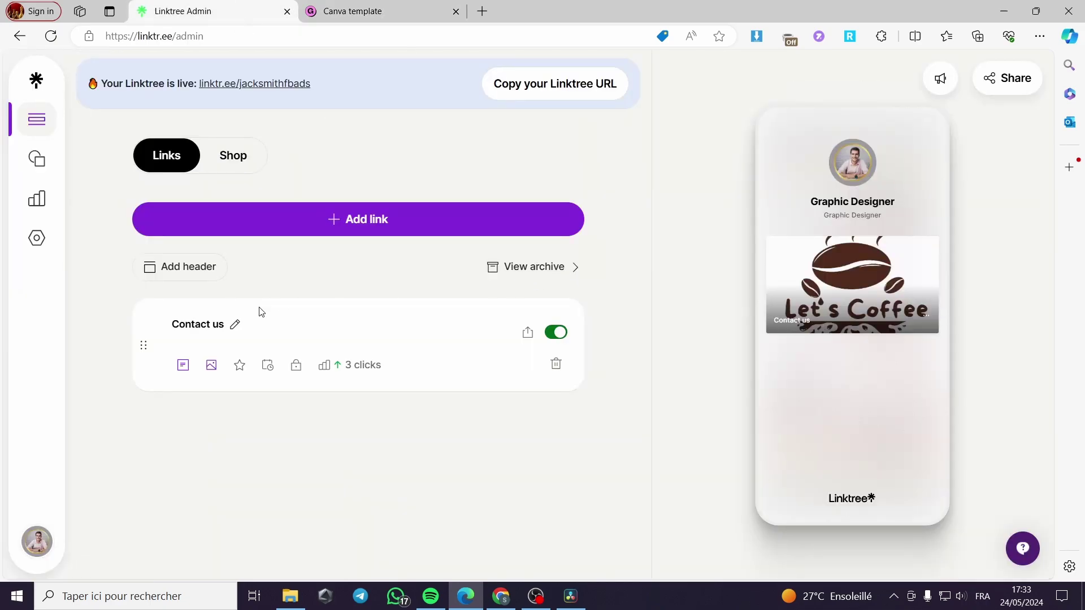
left_click(233, 160)
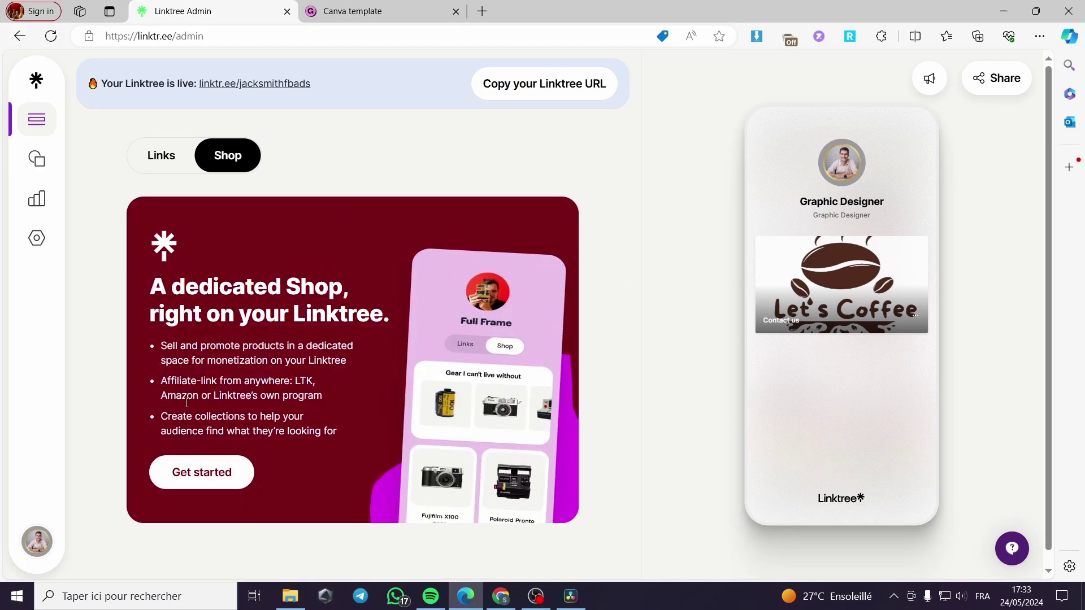
left_click(196, 477)
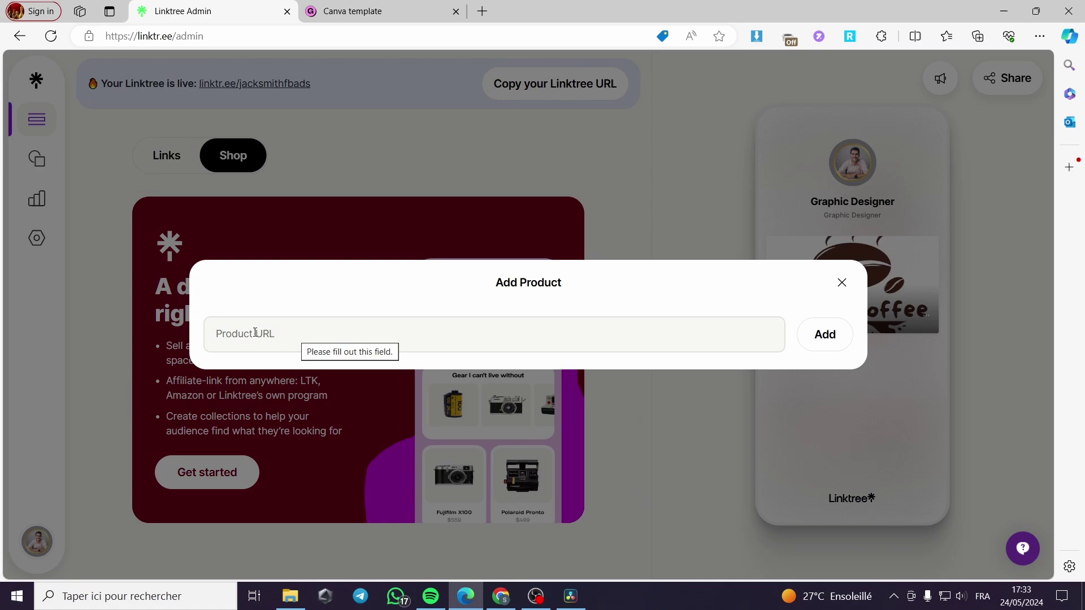
left_click(331, 331)
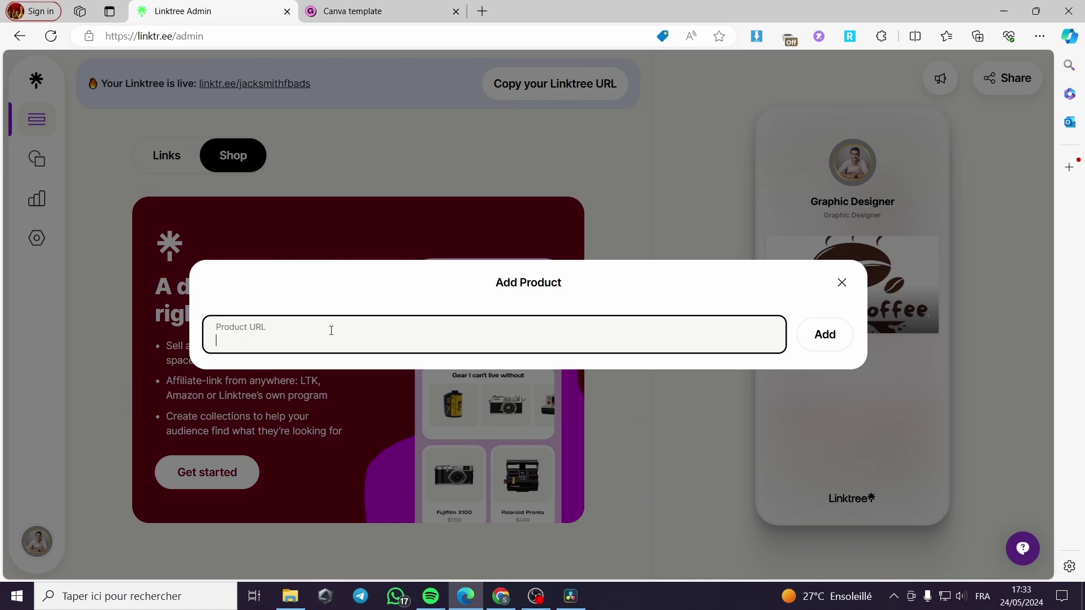
key("ctrl+v")
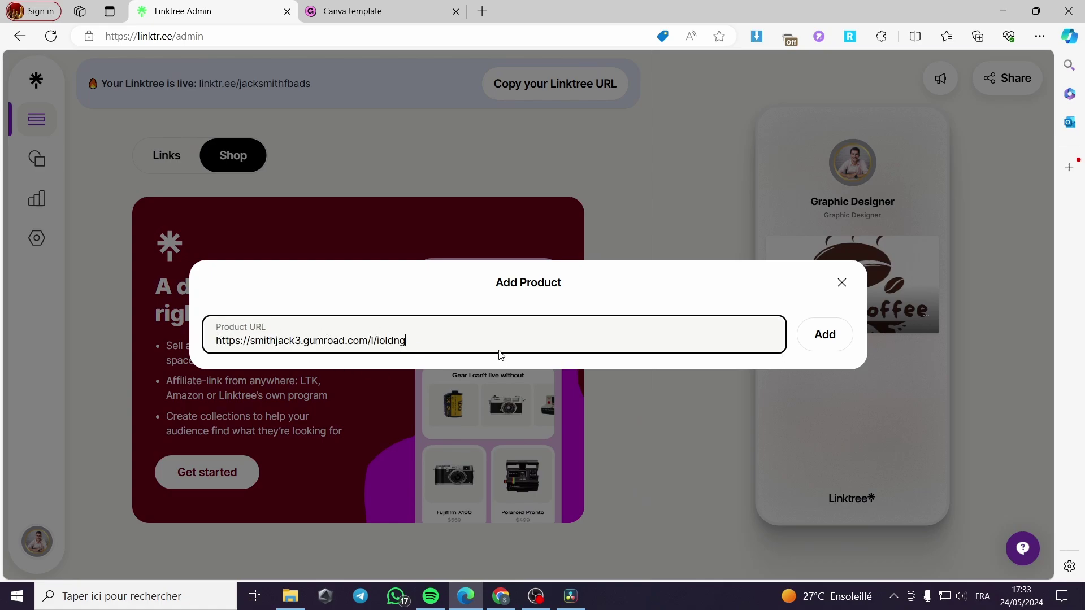
left_click(817, 345)
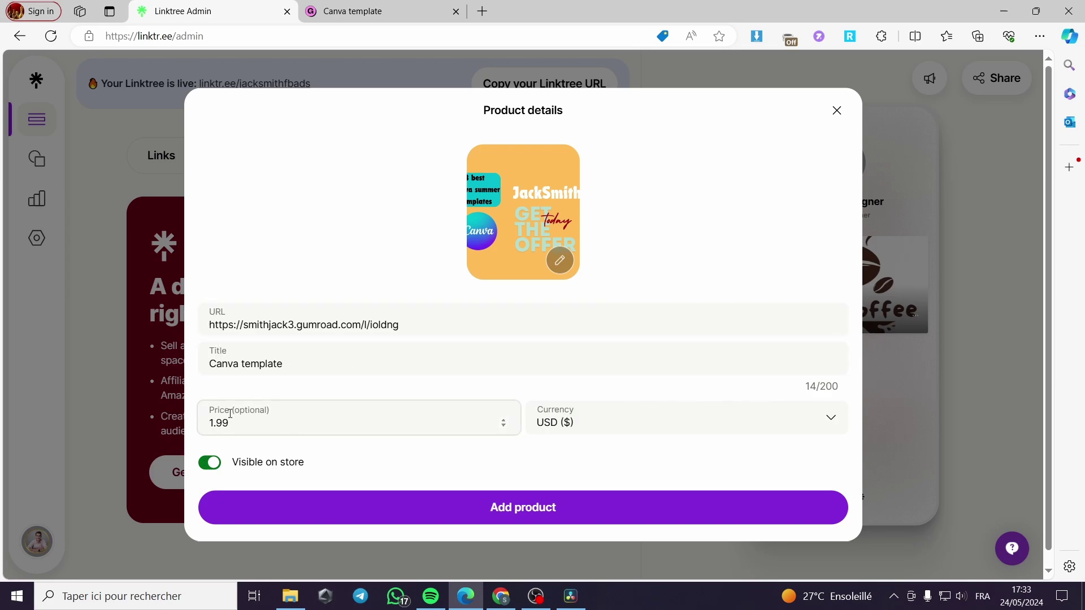
- Keep USD as the currency and add the Canva template product at $1.99
left_click(658, 425)
left_click(564, 456)
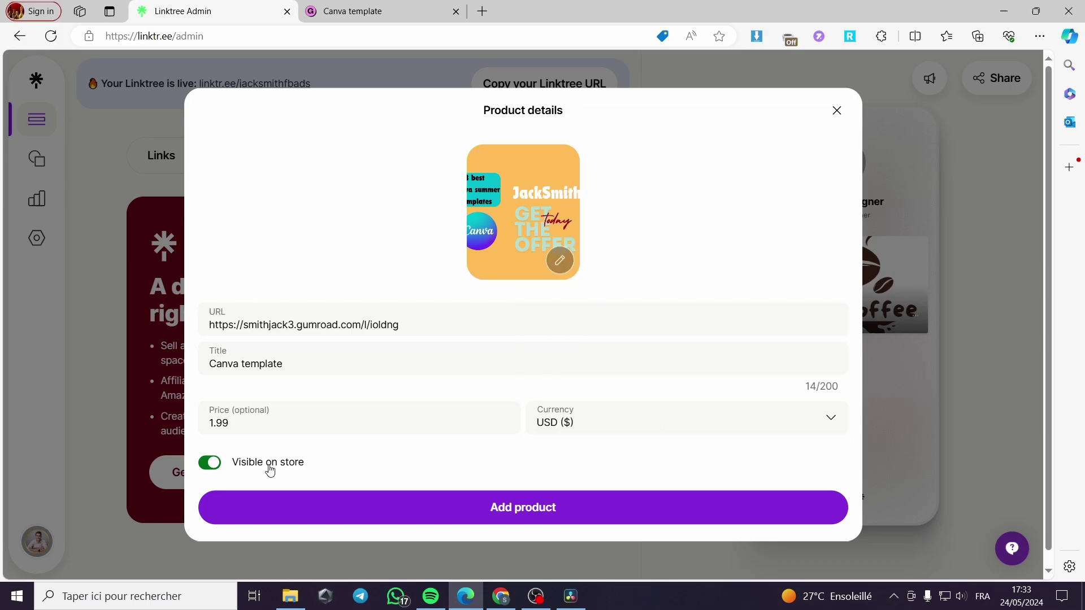
left_click(544, 518)
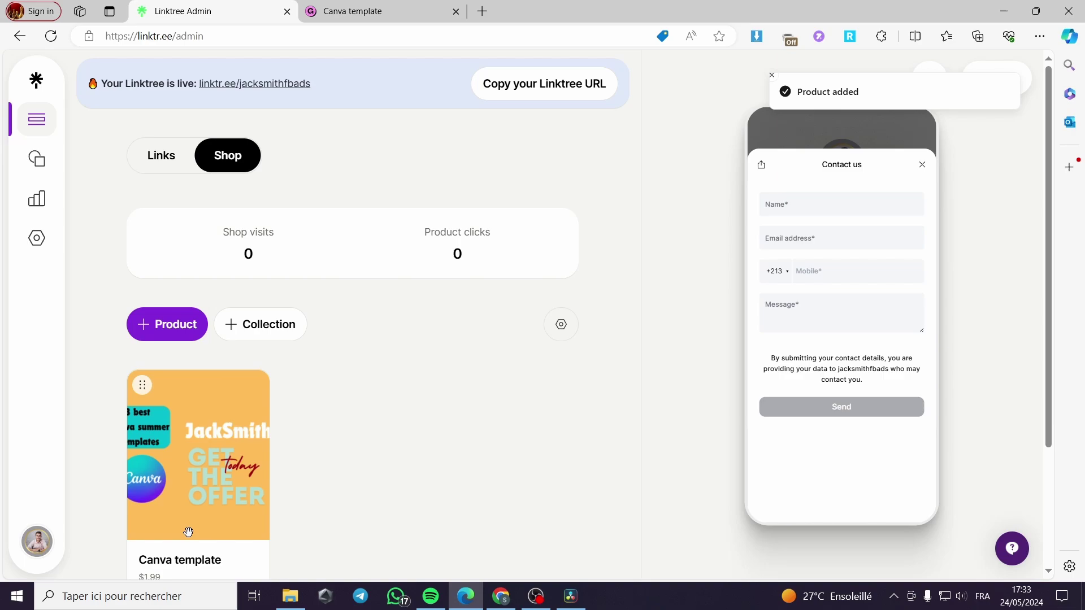
- Close the preview's Contact us form and scroll through the public Canva template page at $1.99
left_click(922, 165)
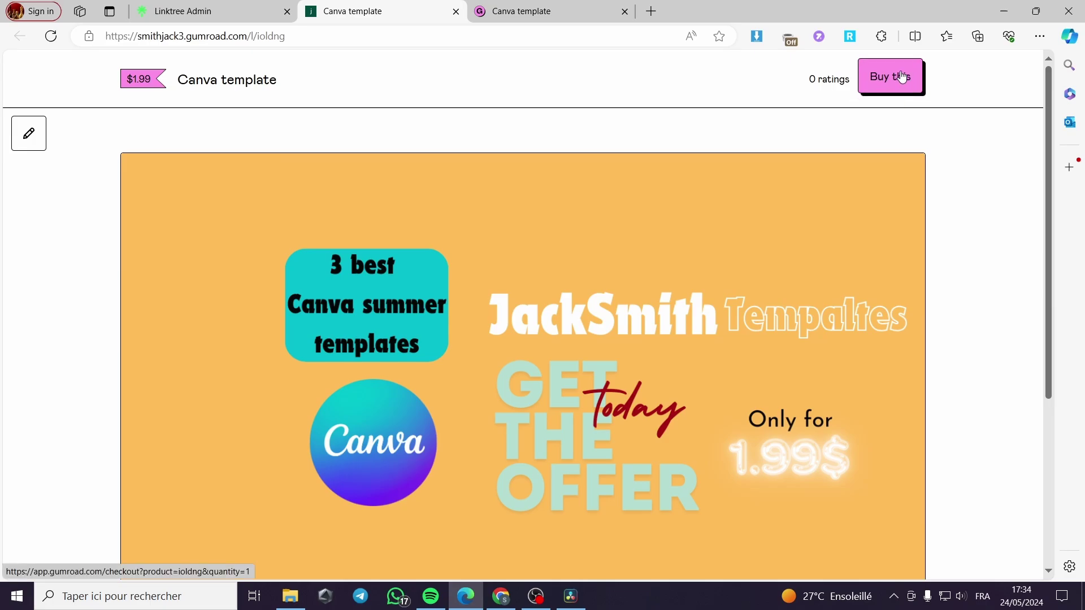
scroll(727, 180, "down", 5)
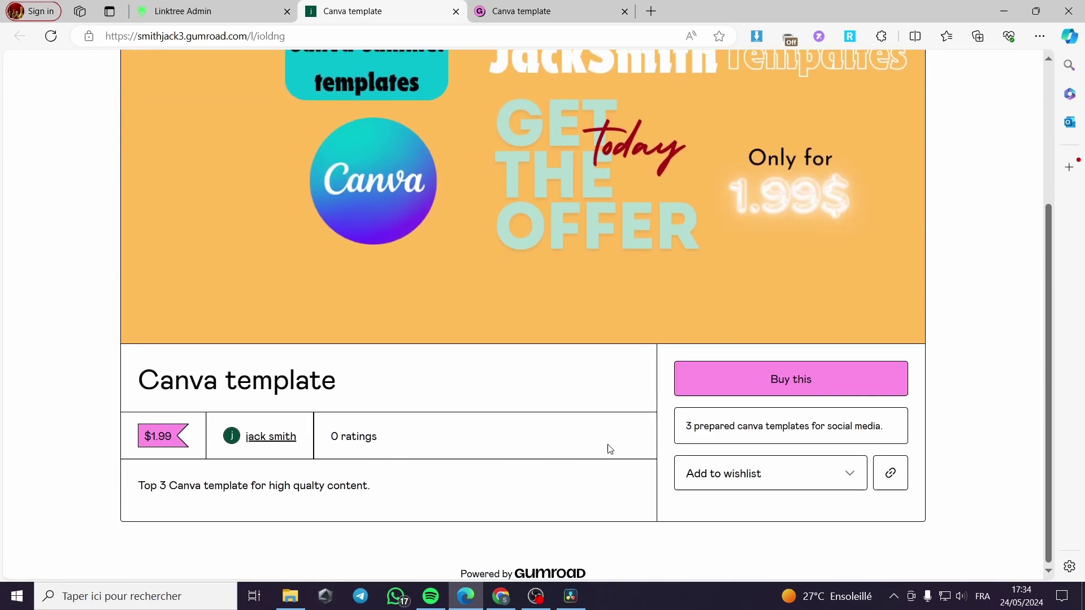
scroll(606, 448, "up", 5)
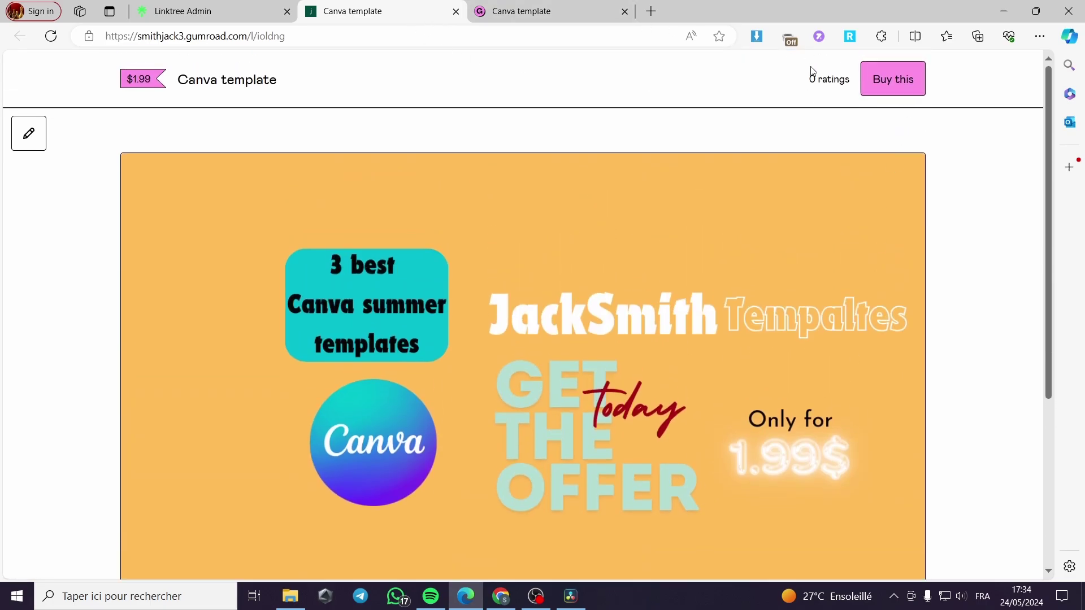
- Open Gumroad's payout settings from Payouts, dismissing the location prompt that appears
left_click(526, 6)
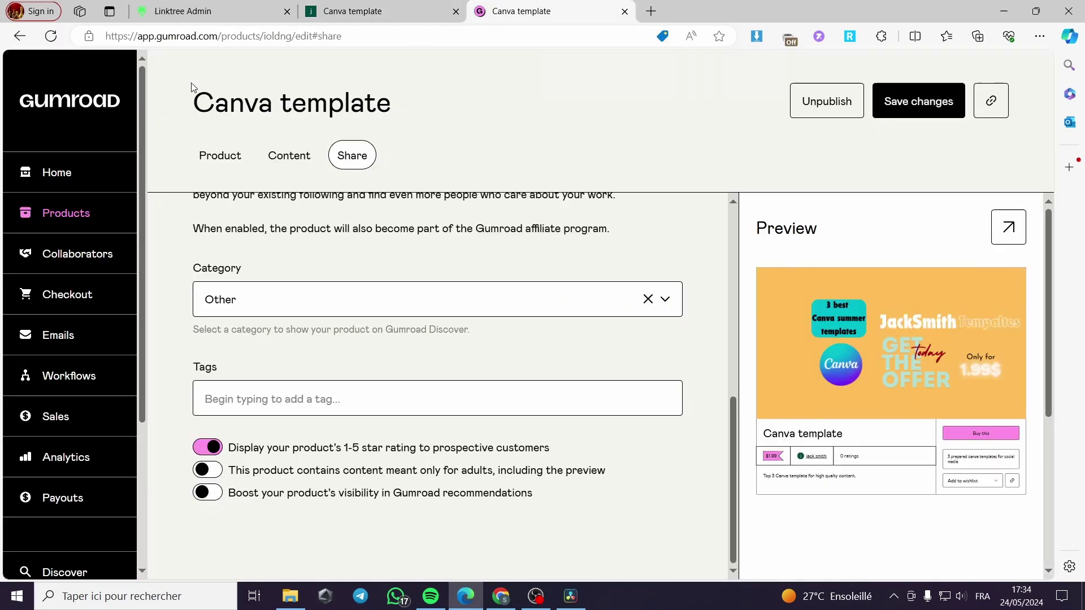
scroll(100, 324, "down", 3)
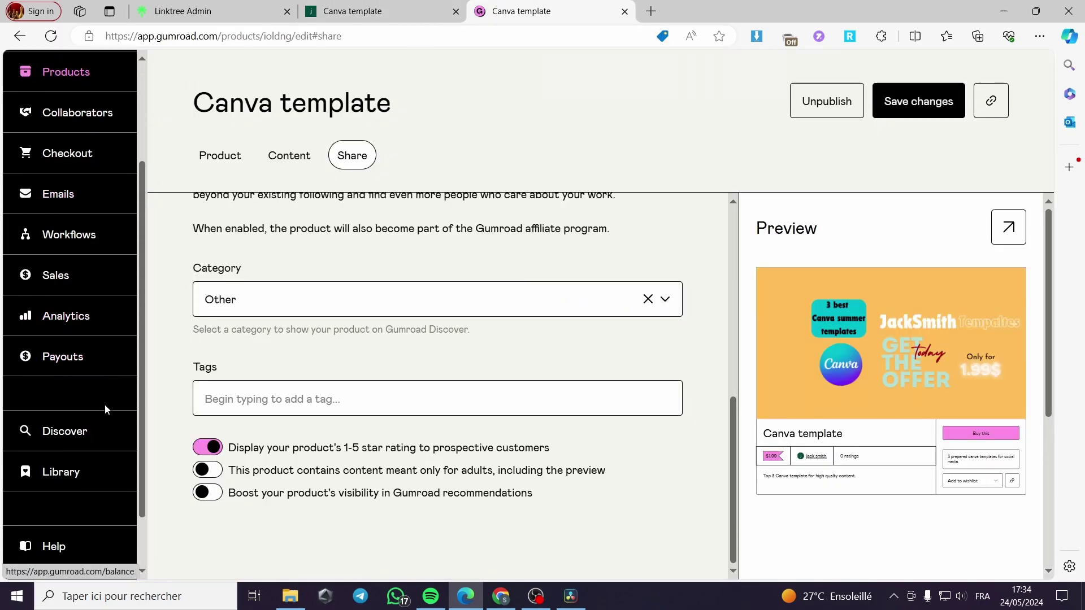
left_click(63, 358)
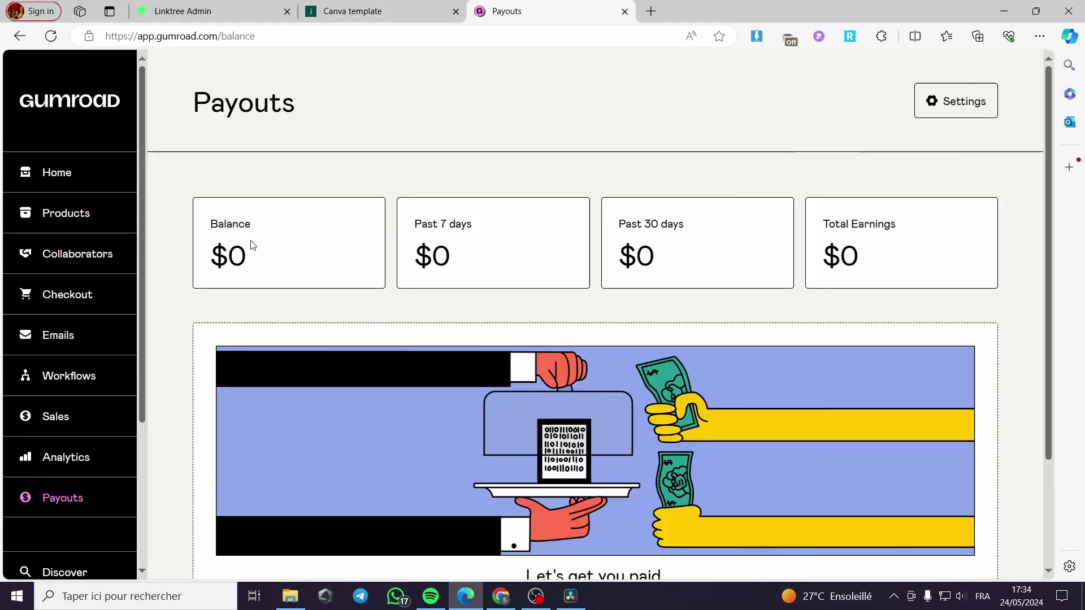
left_click(968, 100)
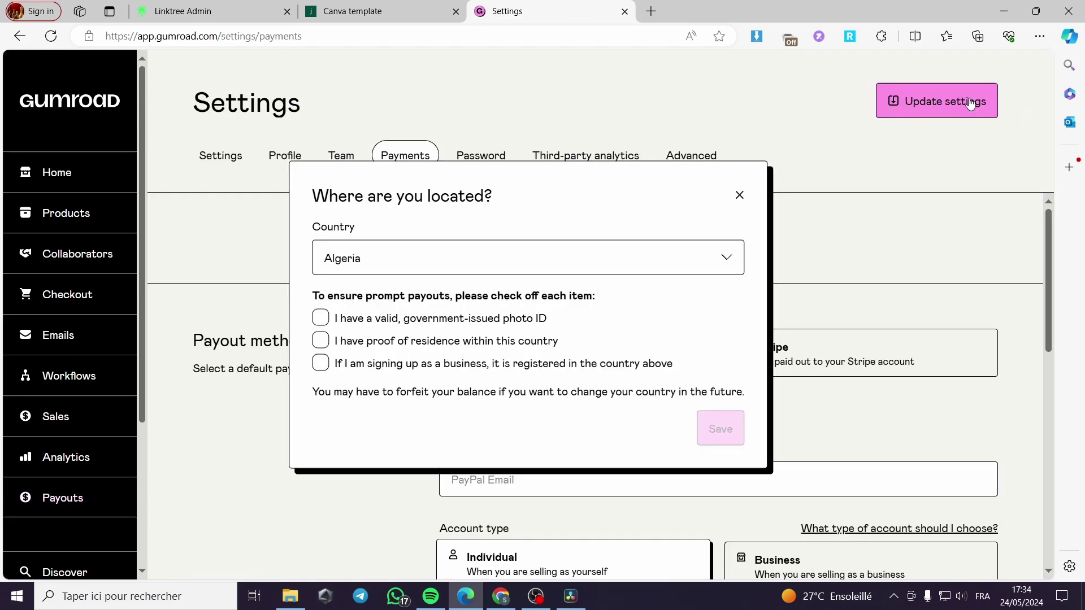
left_click(740, 196)
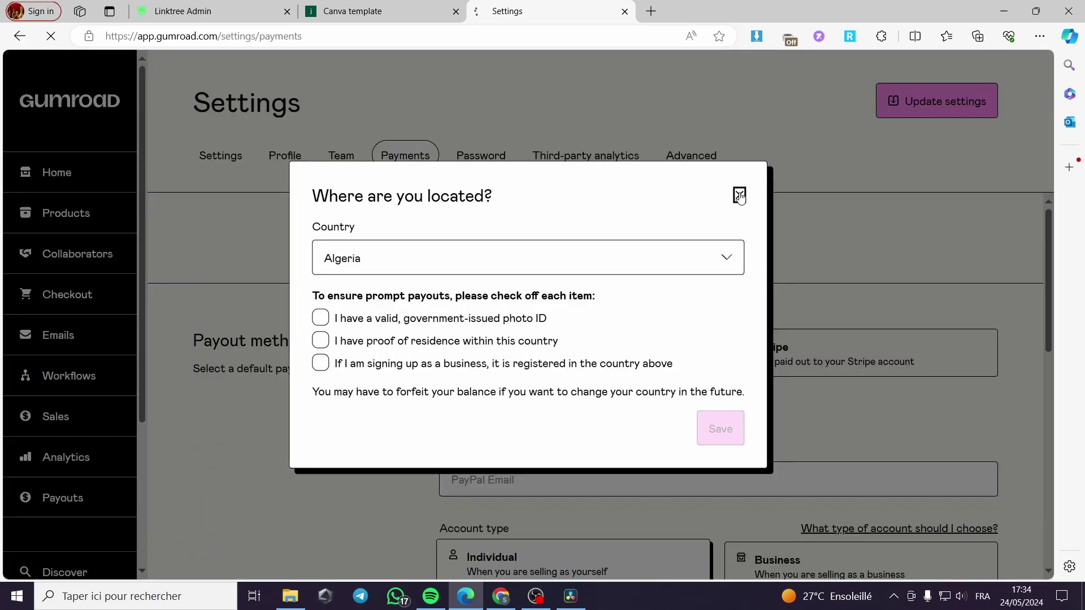
- Reopen payout settings and keep Algeria as the country in the location prompt
scroll(771, 244, "down", 1)
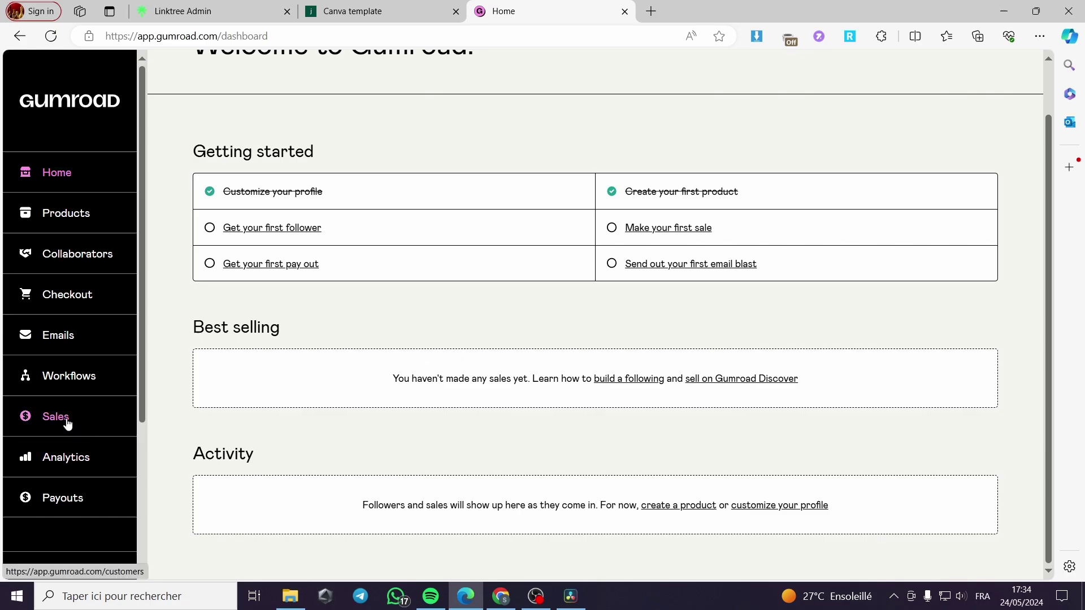
left_click(72, 498)
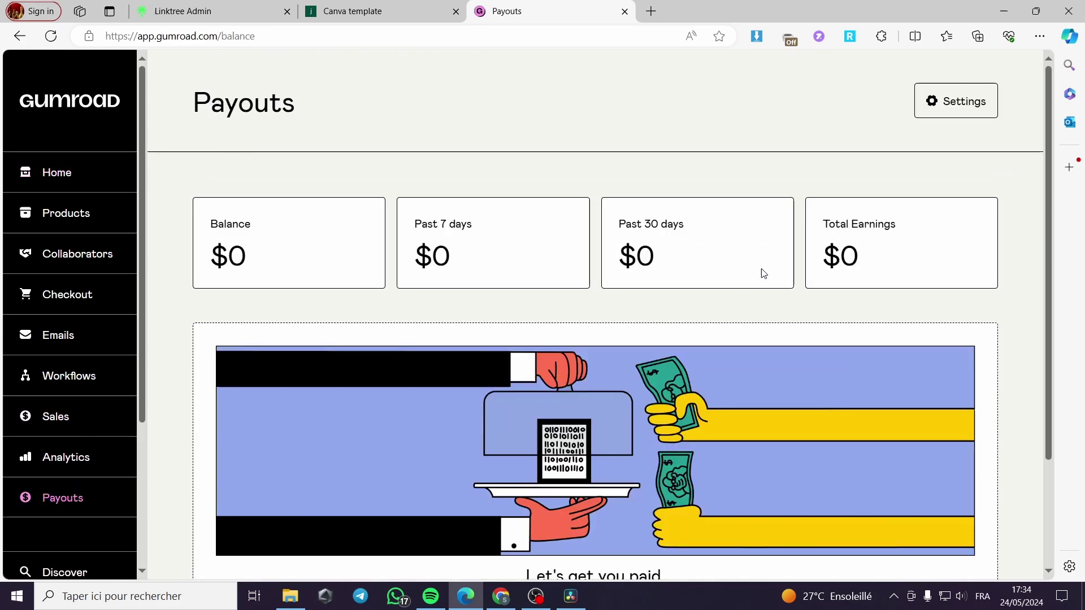
left_click(930, 100)
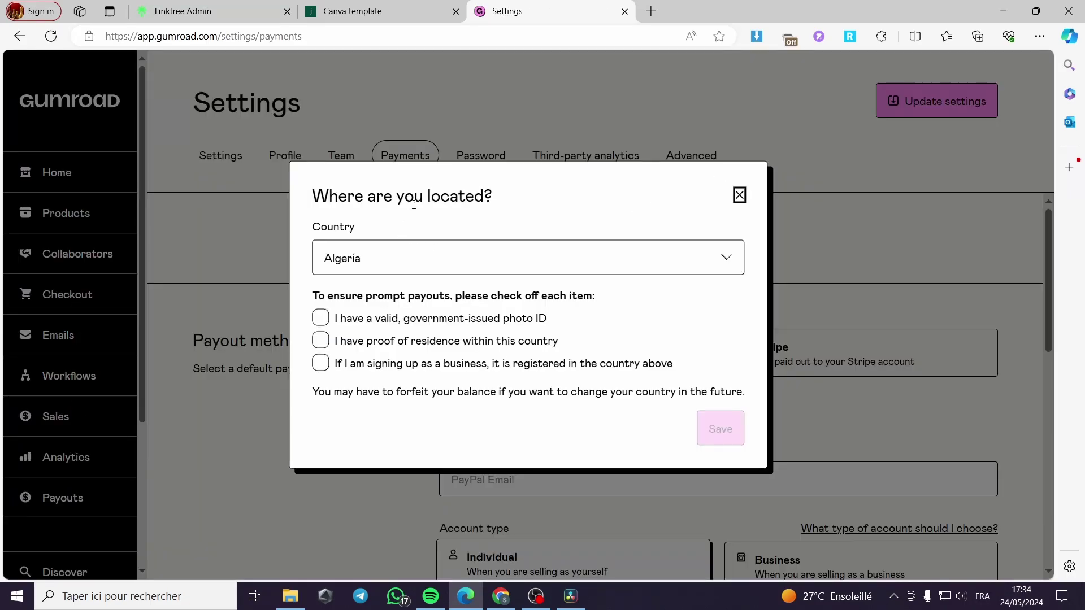
left_click(399, 255)
left_click(399, 255)
- Close the location dialog and return to the public Canva template product page
left_click(740, 195)
key("ctrl+shift+Tab")
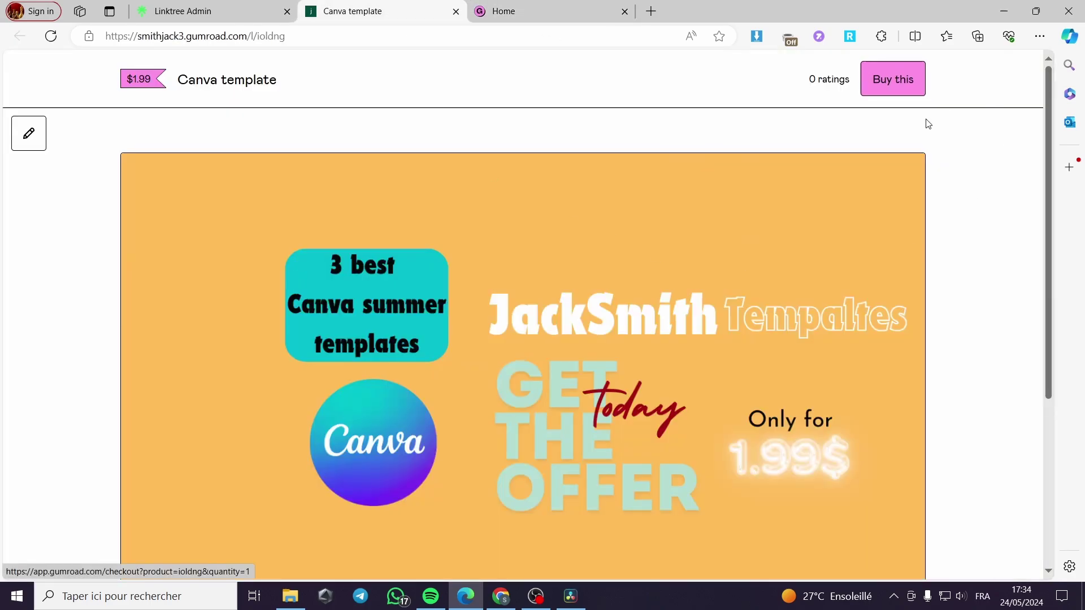